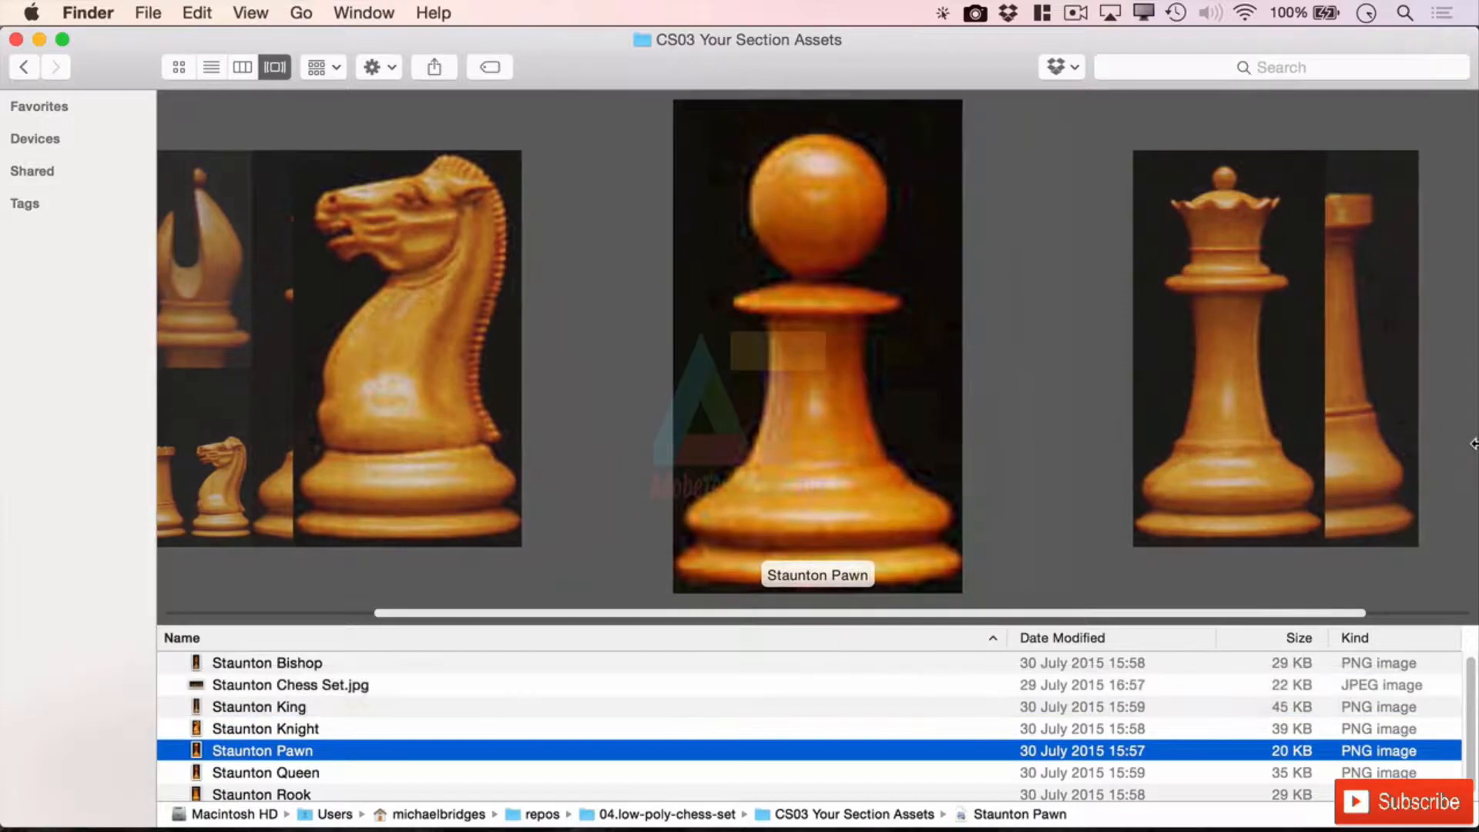
Flip between the Staunton Queen, Pawn, Bishop and King images in Cover Flow
key(Right)
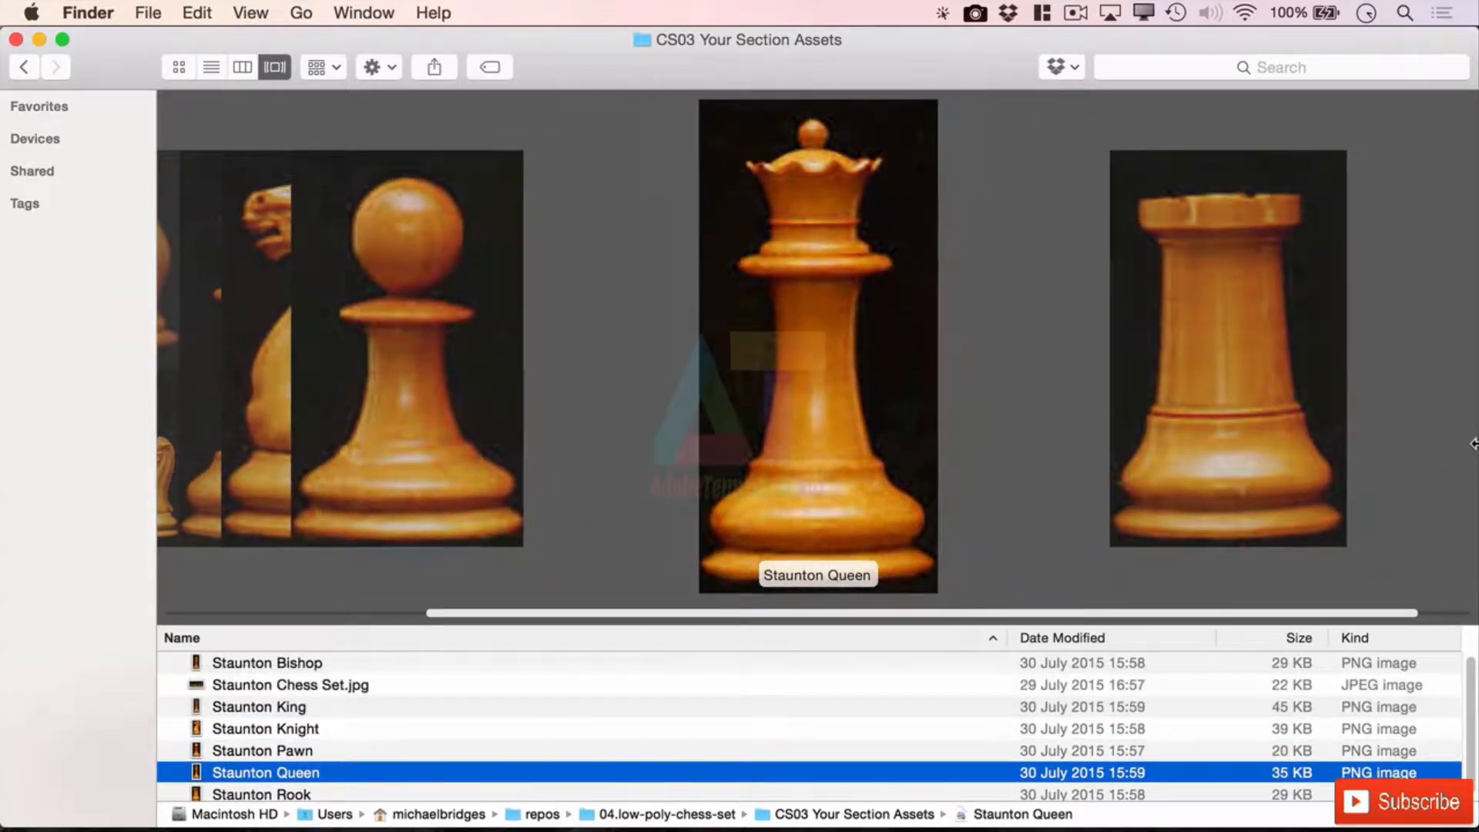
key(Left)
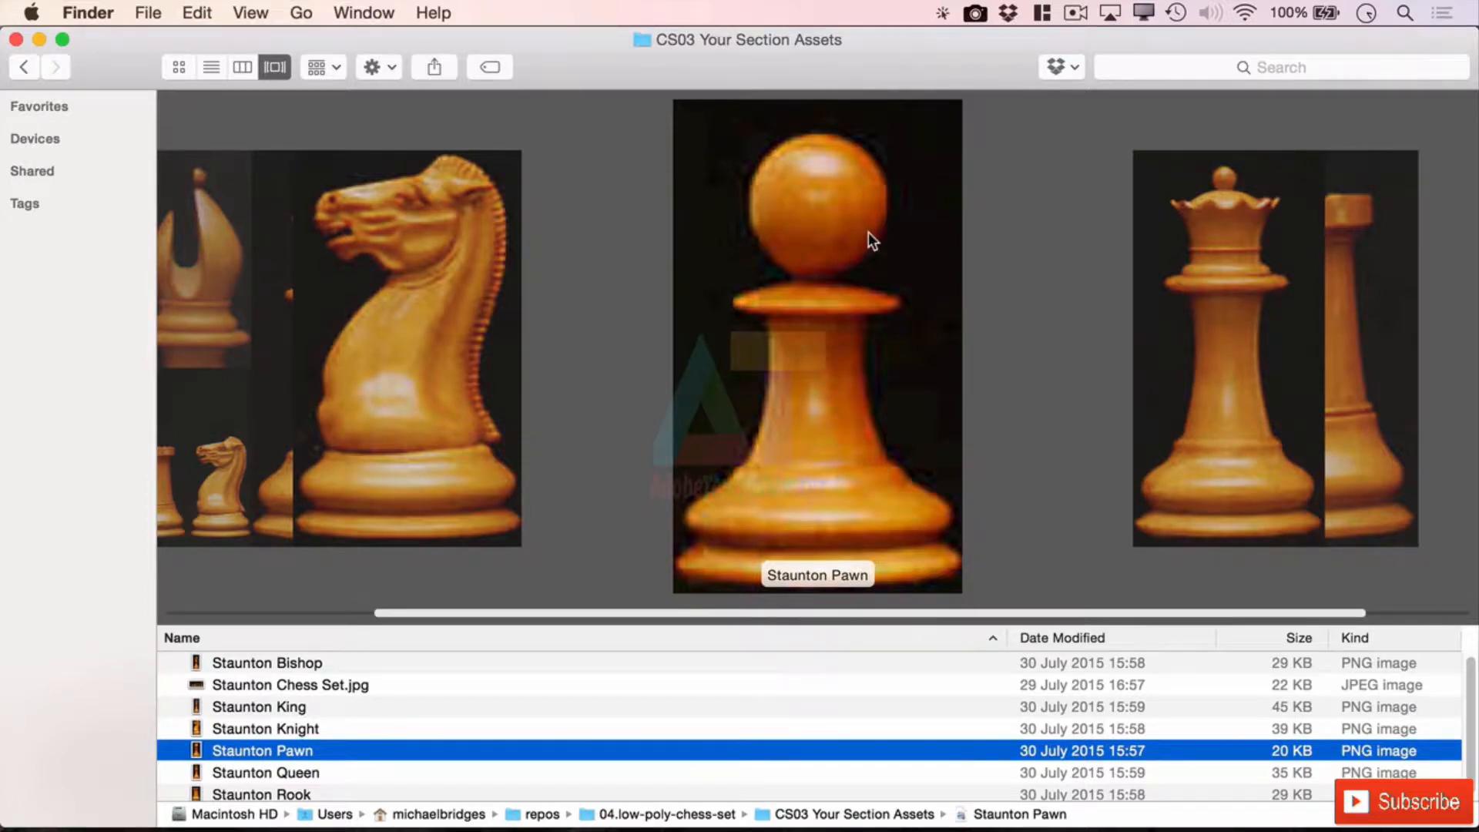
key(Left)
key(Left)
key(Left)
key(Left)
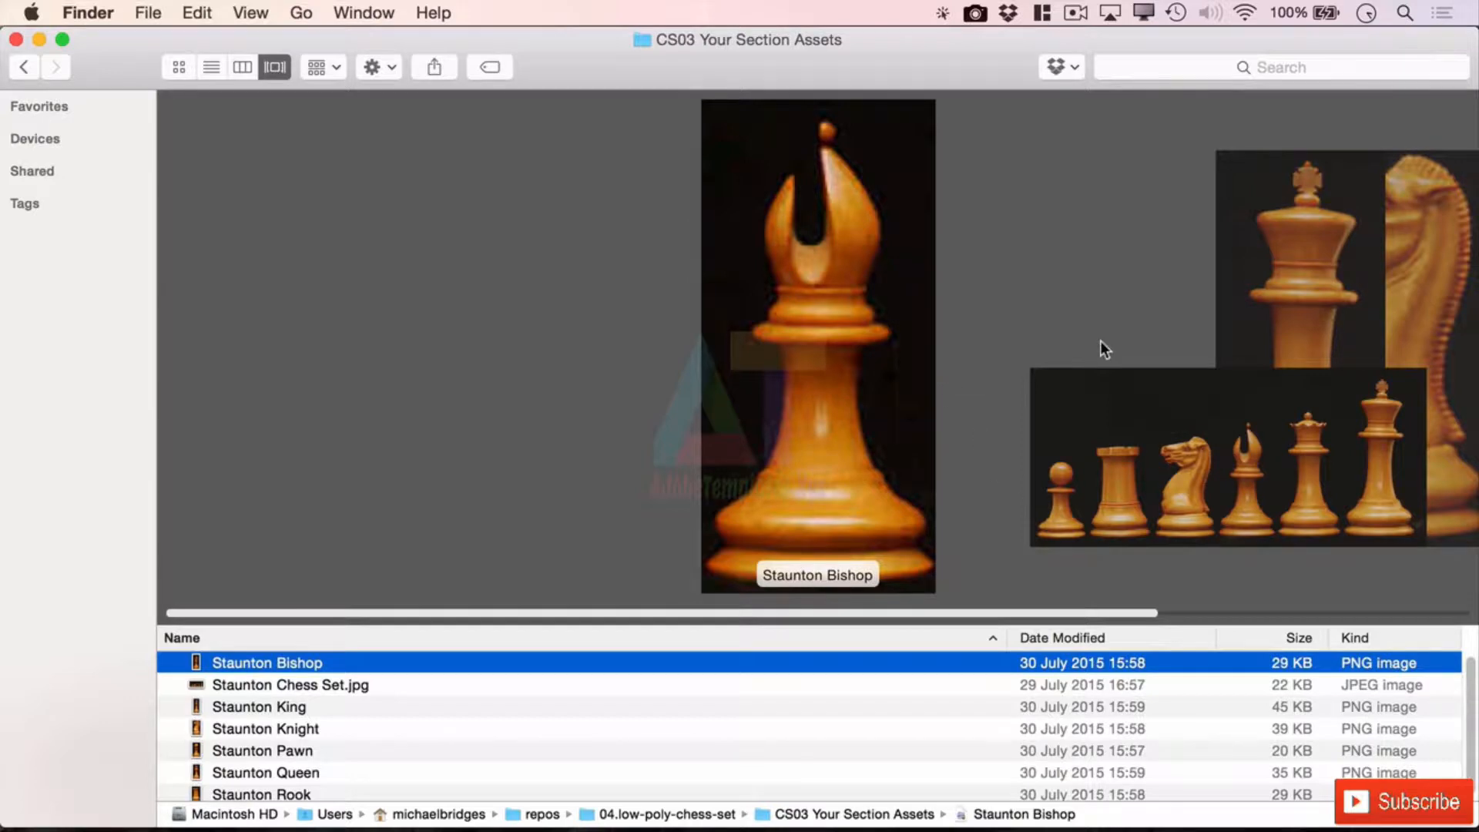
key(Right)
key(Right)
key(Right)
key(Left)
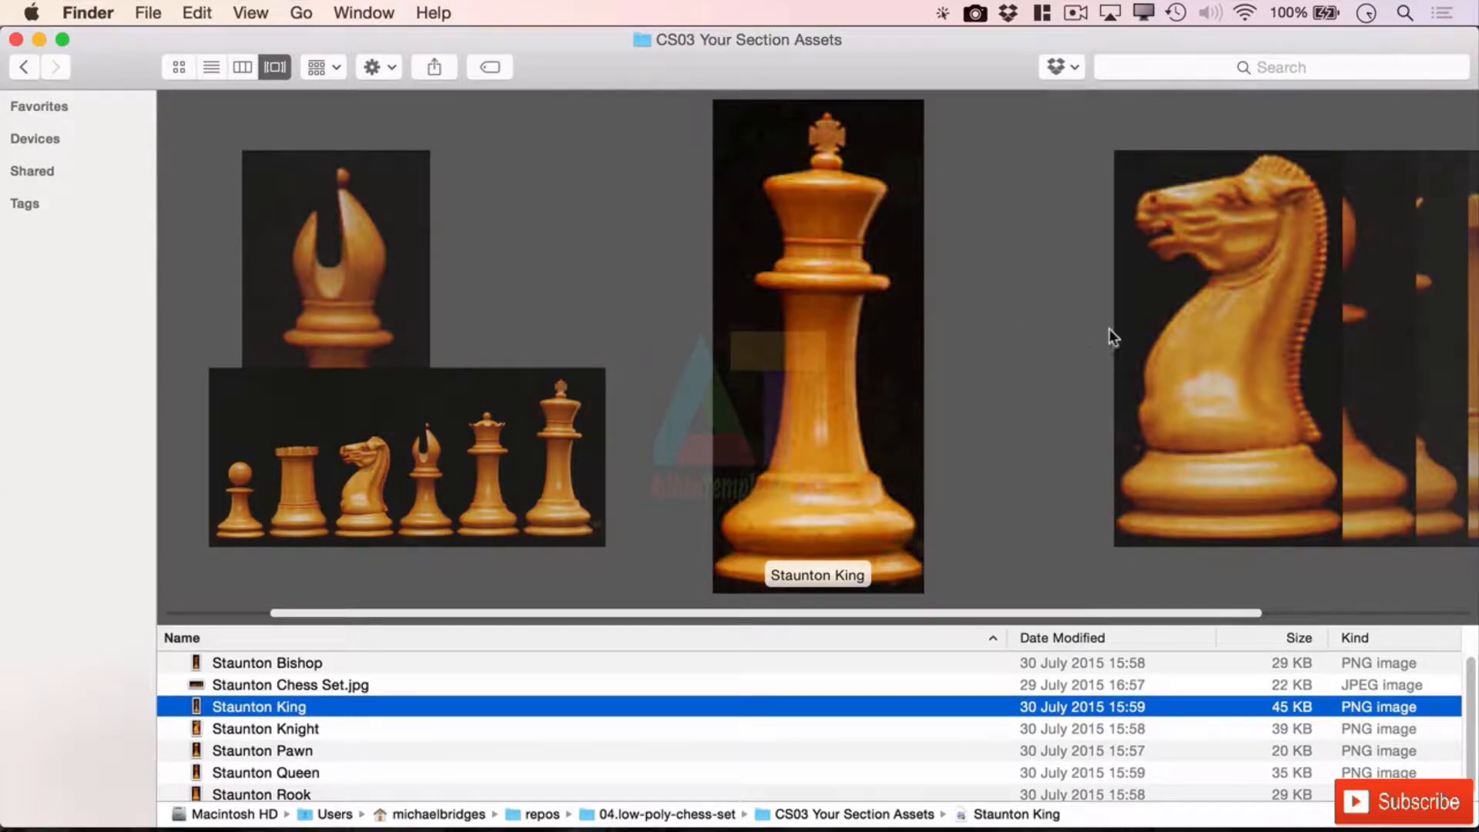
key(Right)
key(Right)
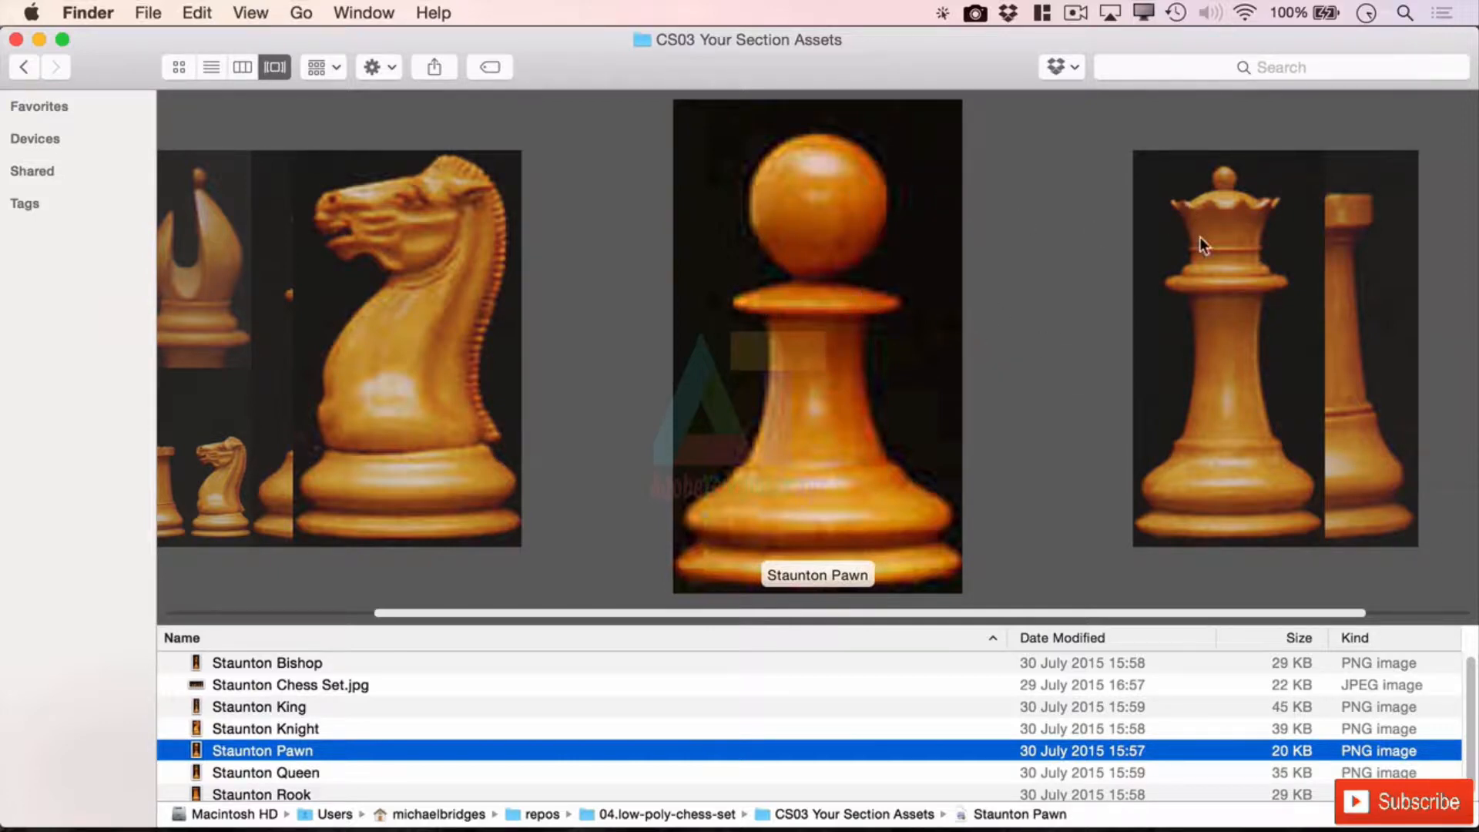
key(Left)
key(Left)
key(Left)
key(Left)
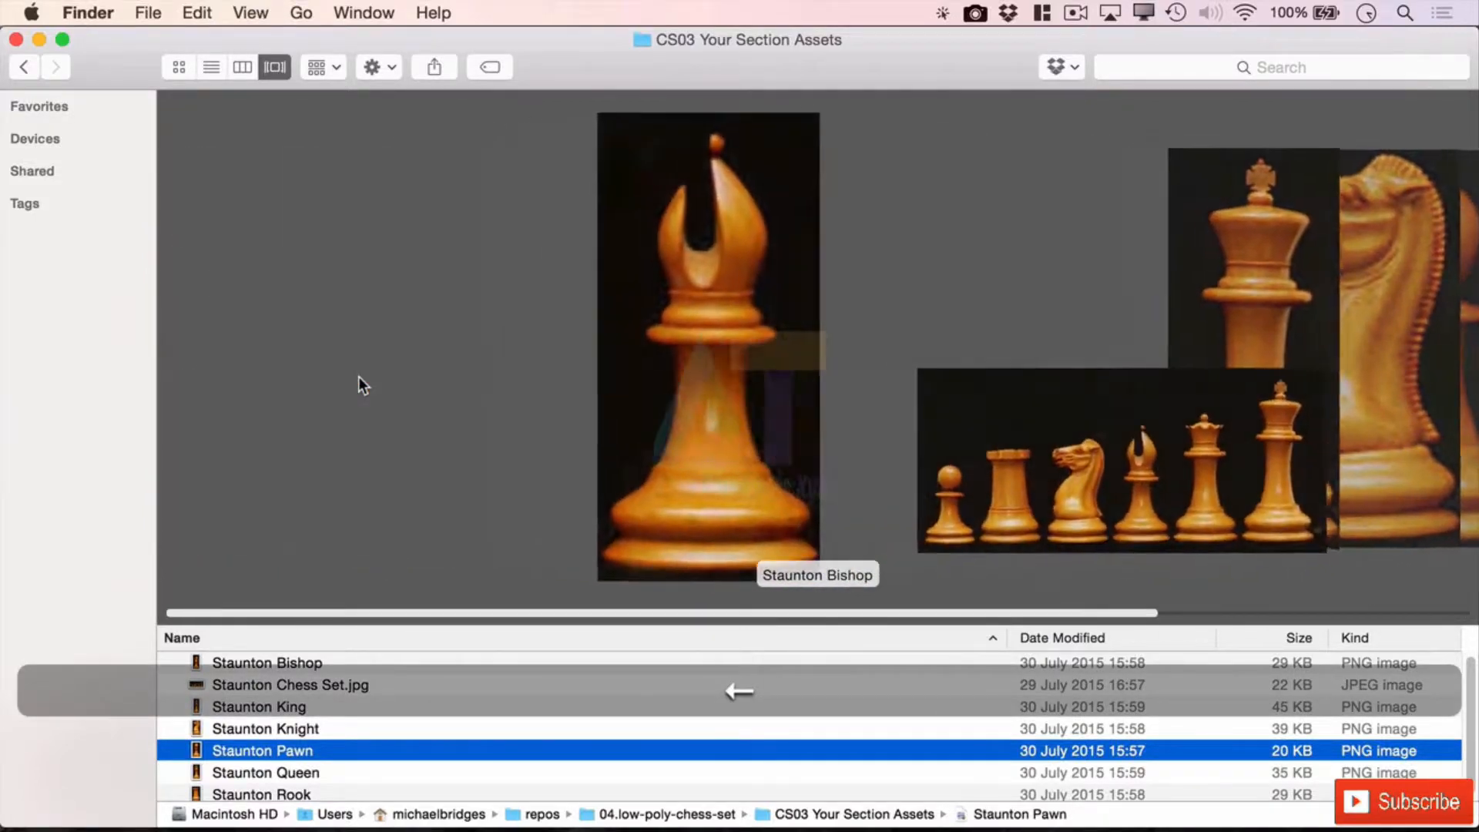
Compare the Staunton Knight and Pawn images, then advance to the Staunton Rook
key(Right)
key(Right)
key(Right)
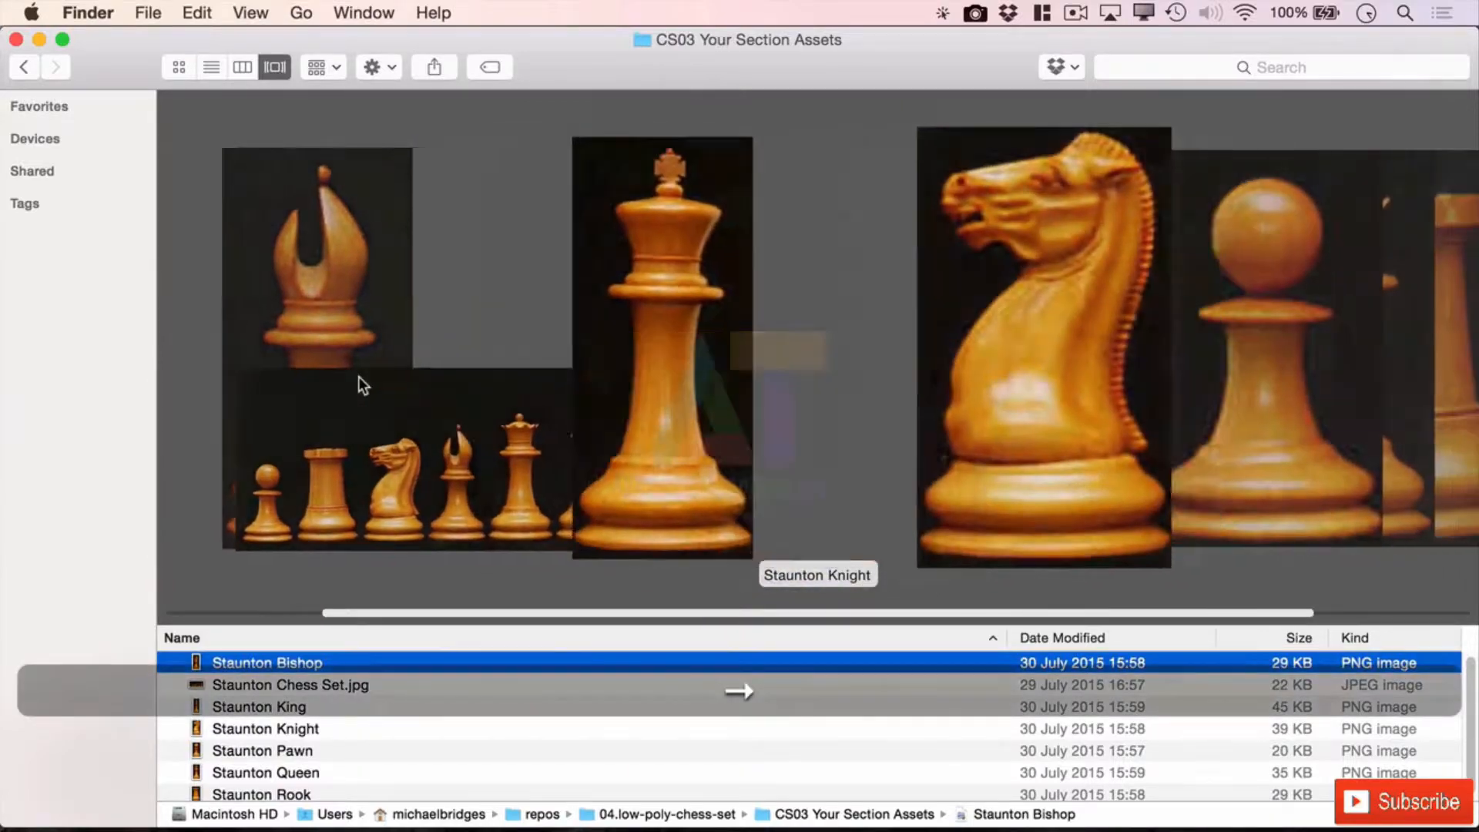
key(Right)
key(Left)
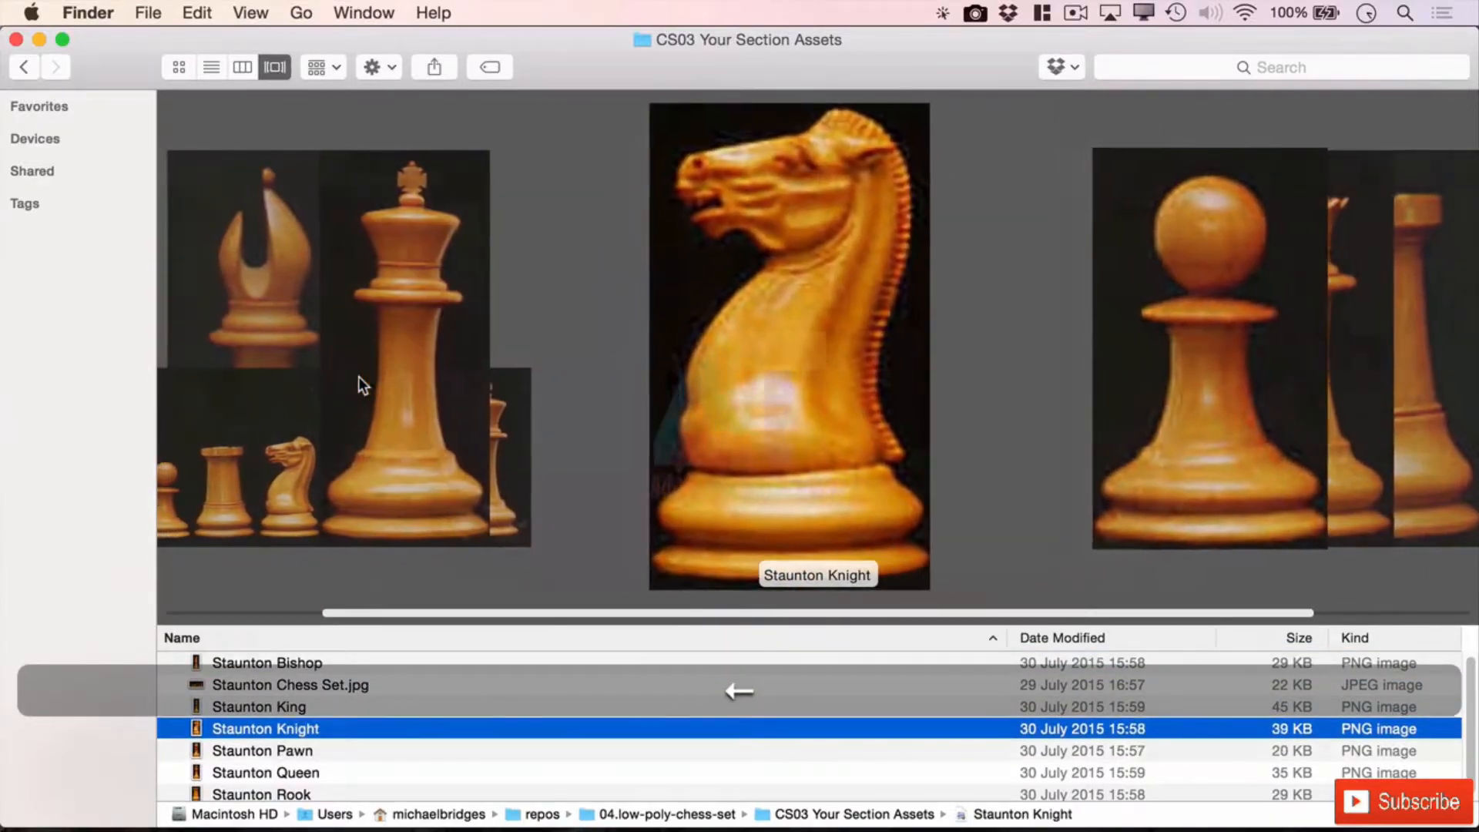
key(Right)
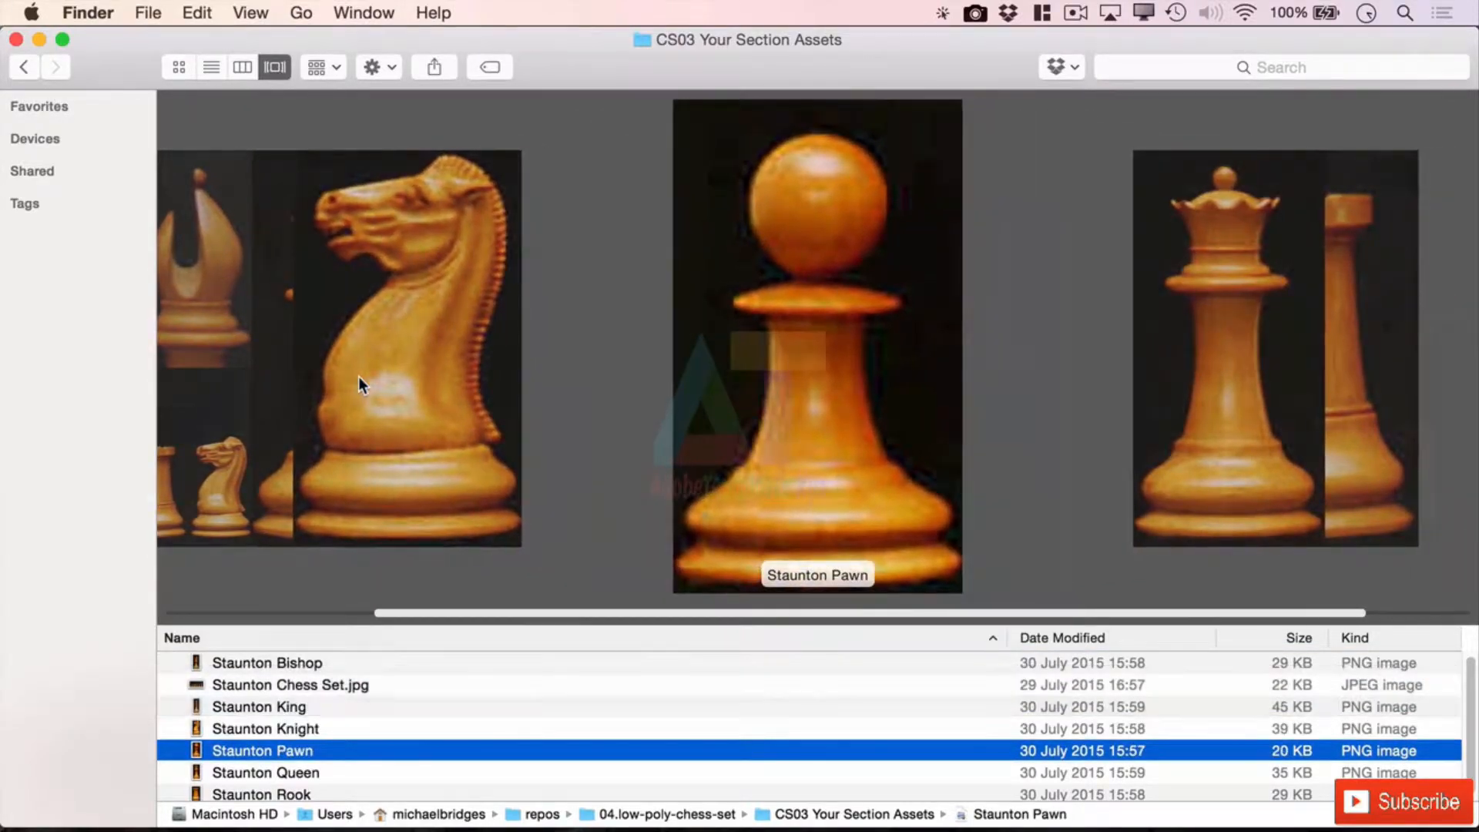
key(Left)
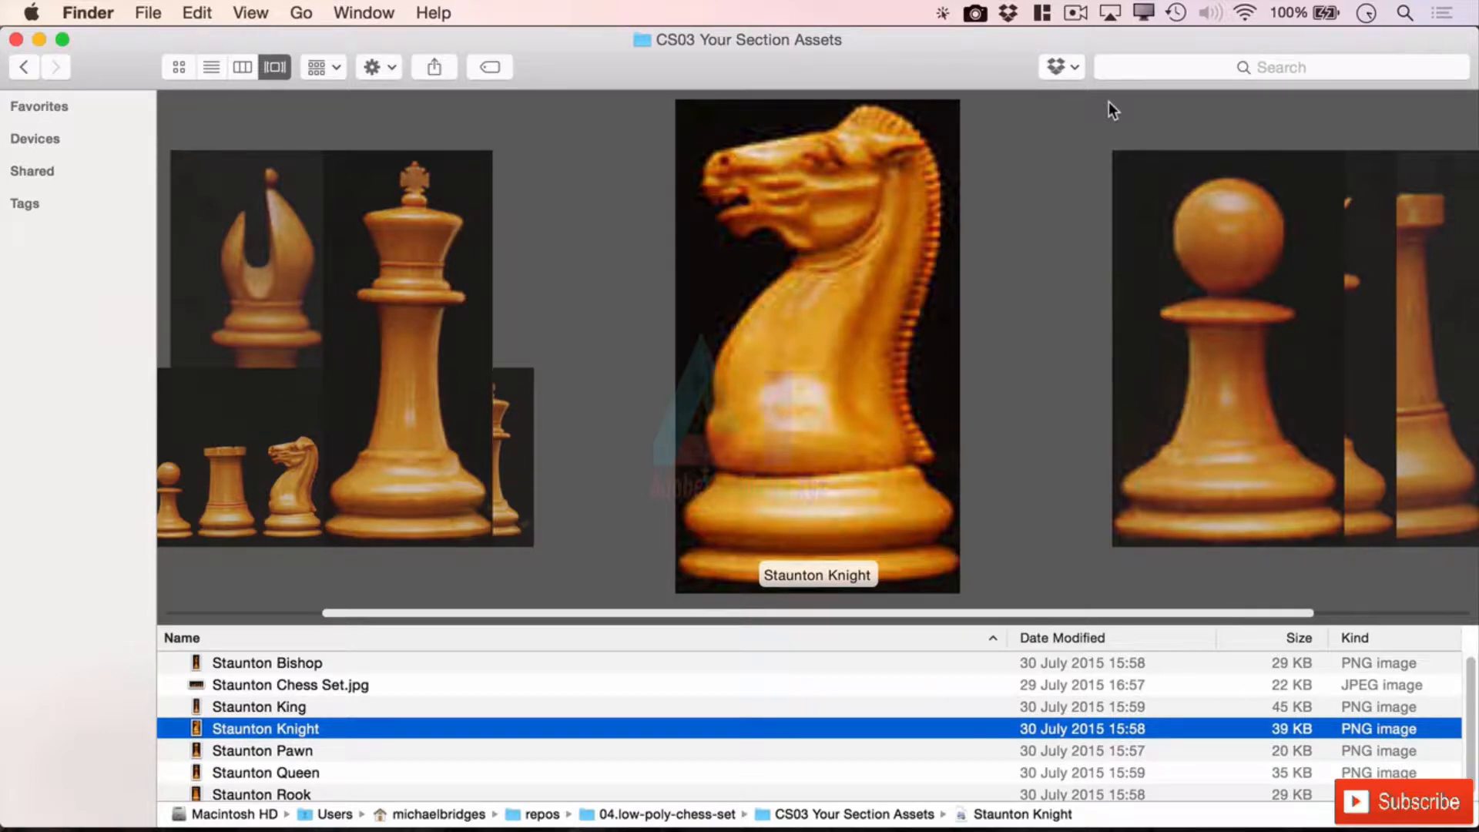
key(Right)
key(Right)
key(Right)
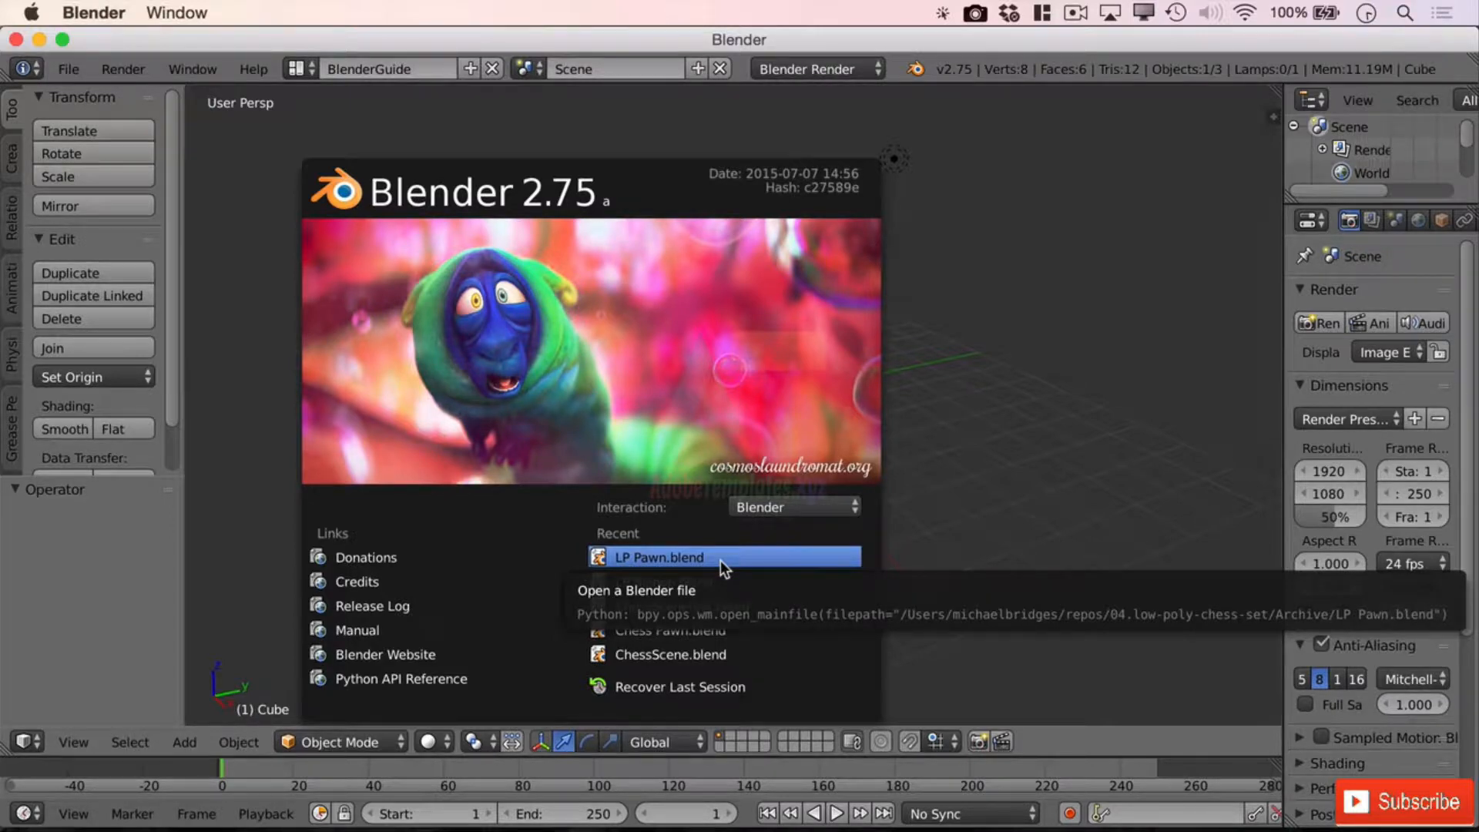
Open LP Pawn.blend from the recent files and rename Chess Piece Base to 'Bishop'
click(719, 558)
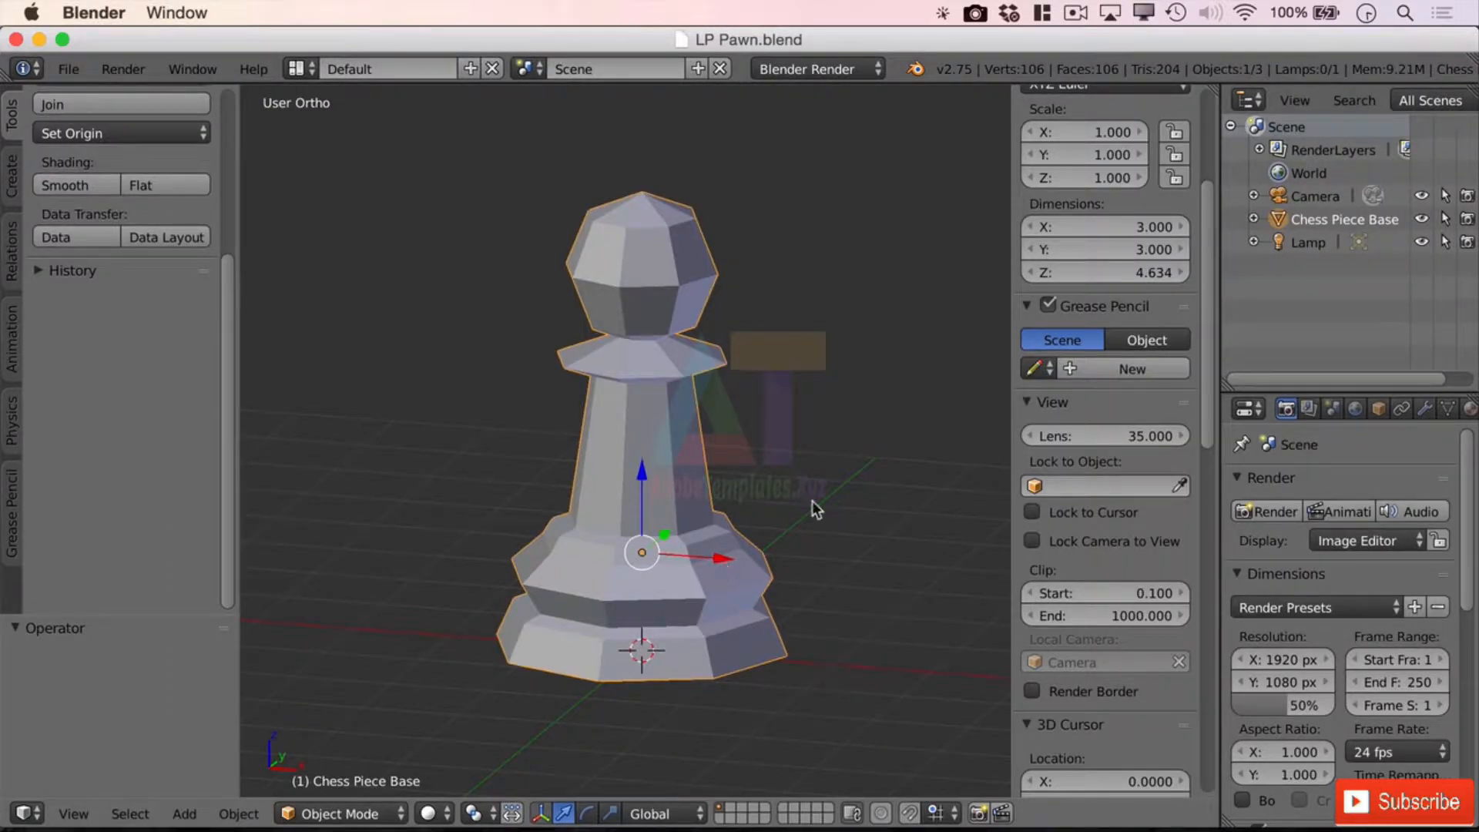
double_click(1324, 220)
text(Bishop)
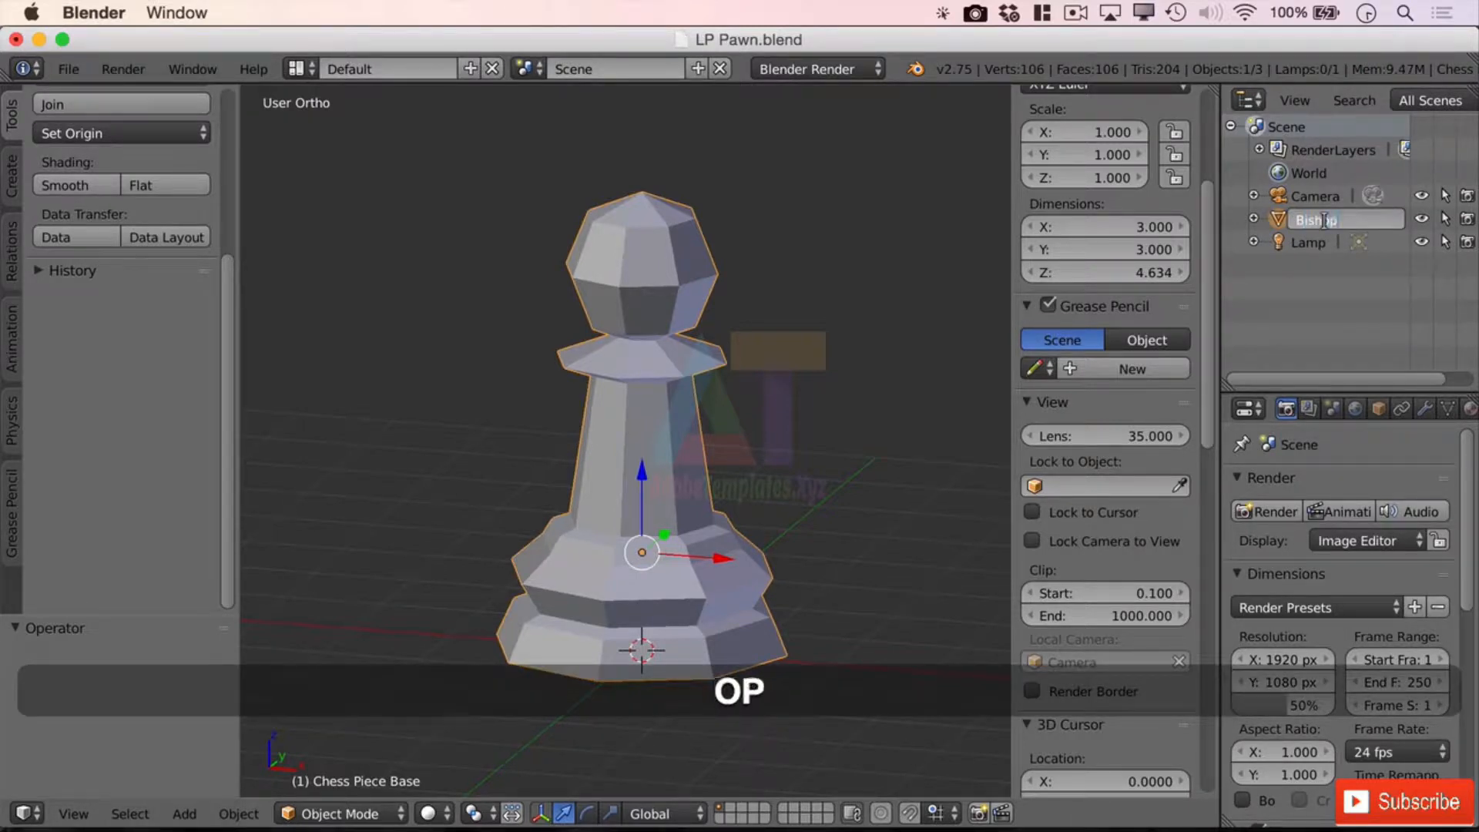
key(Return)
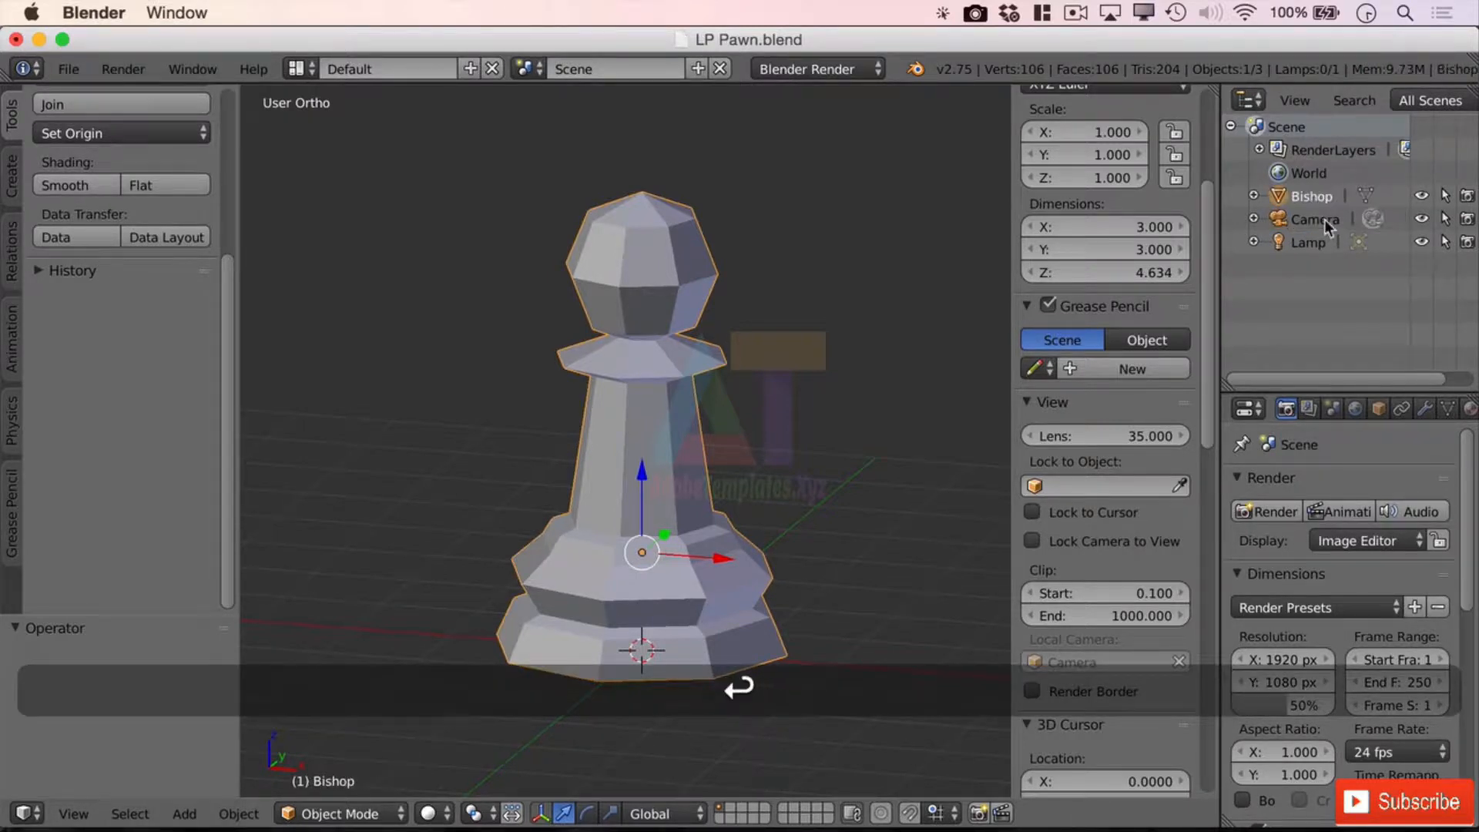
Save the file as LP Bishop.blend in the 04.low-poly-chess-set folder
click(69, 70)
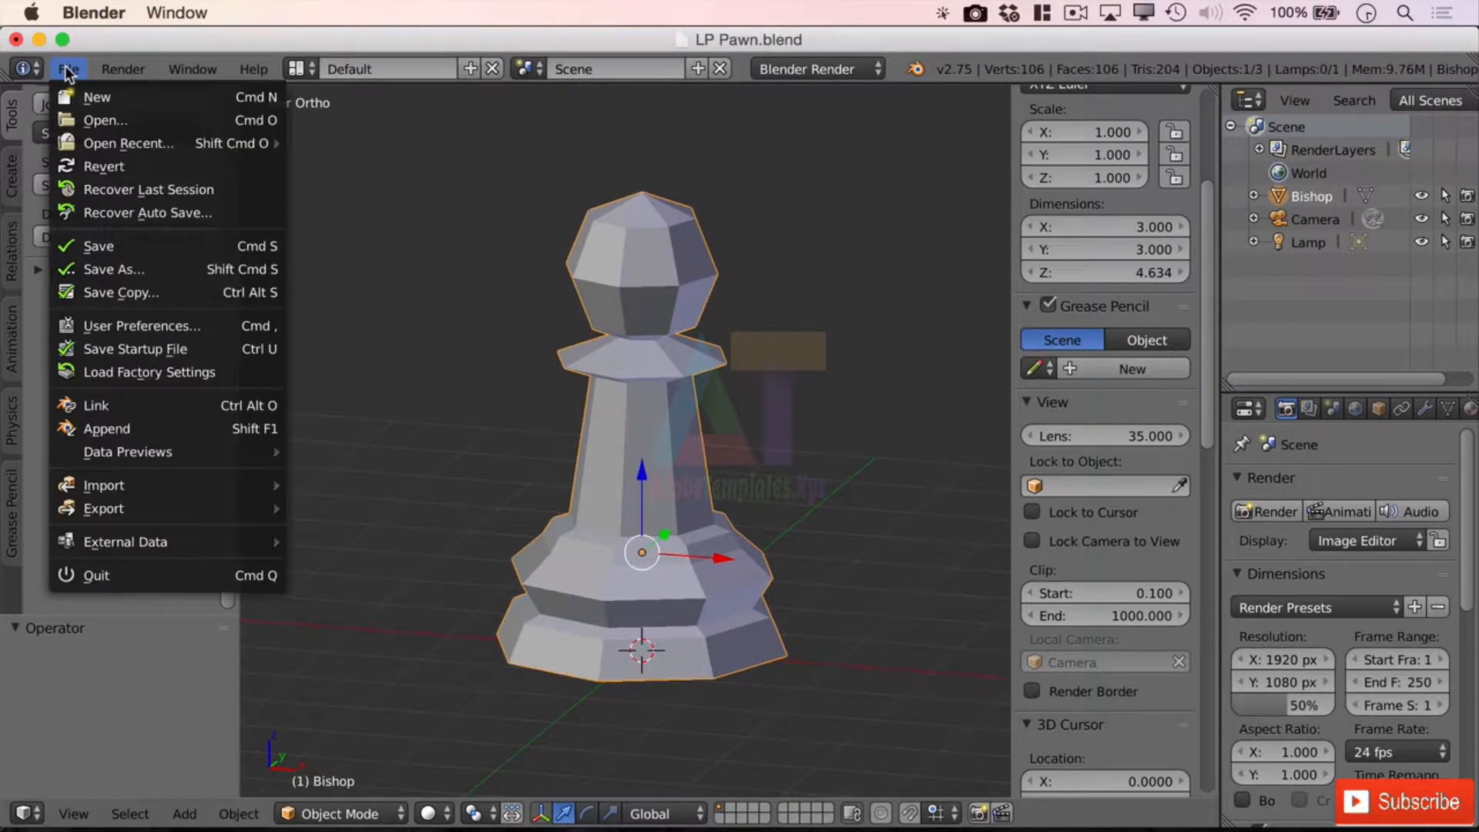
click(247, 268)
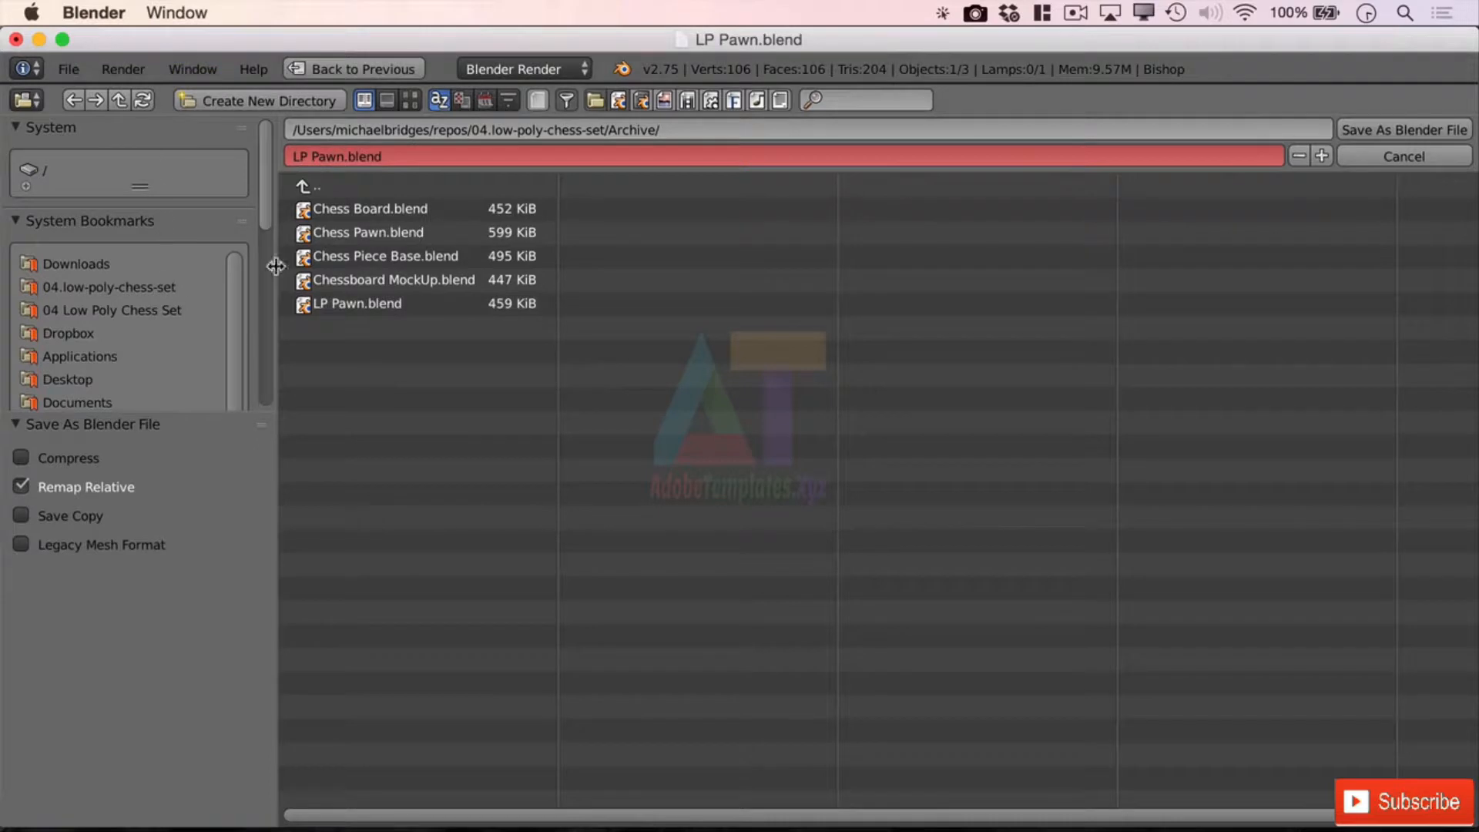
click(142, 303)
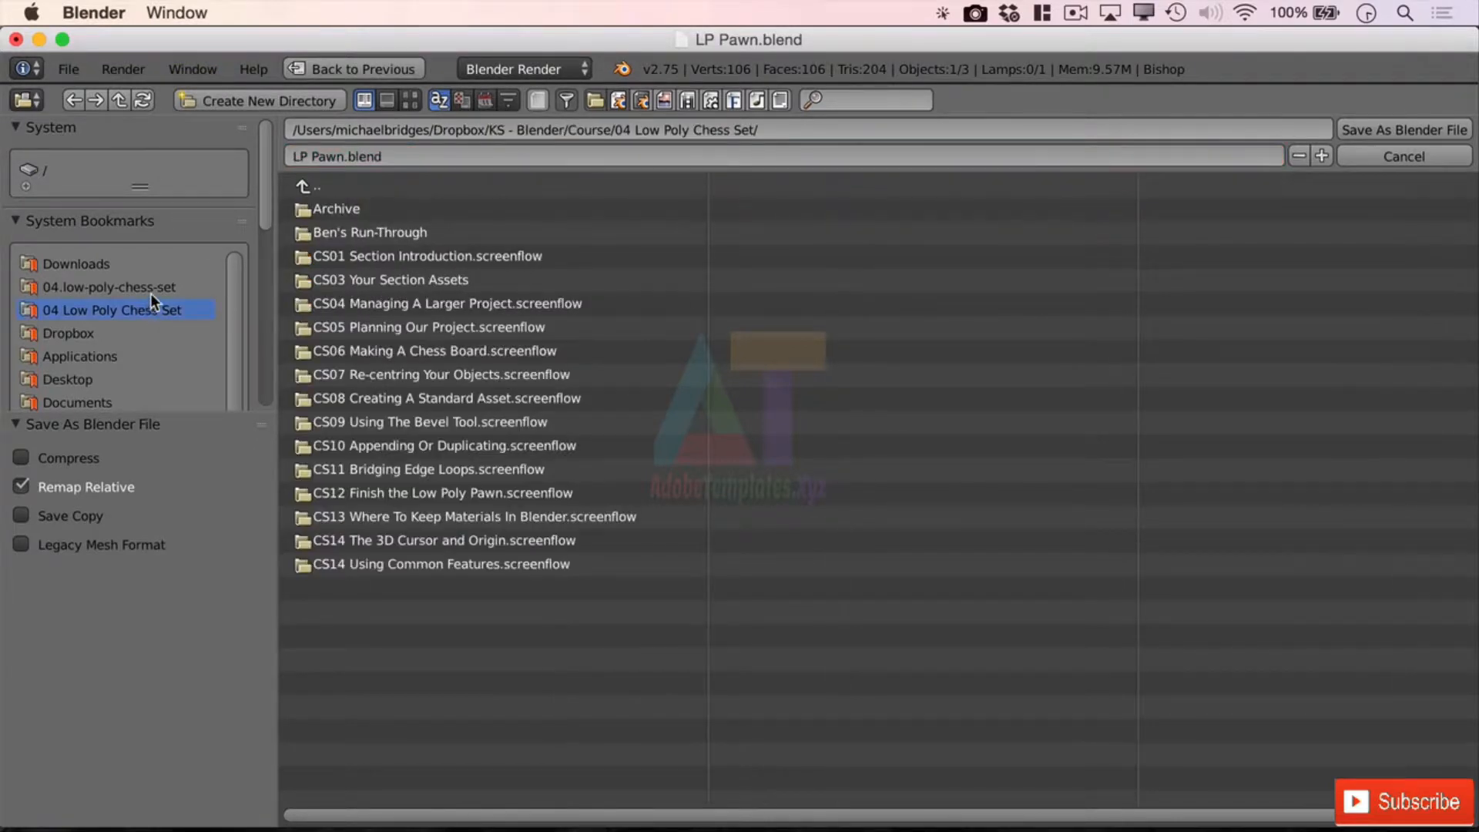
click(151, 291)
click(378, 285)
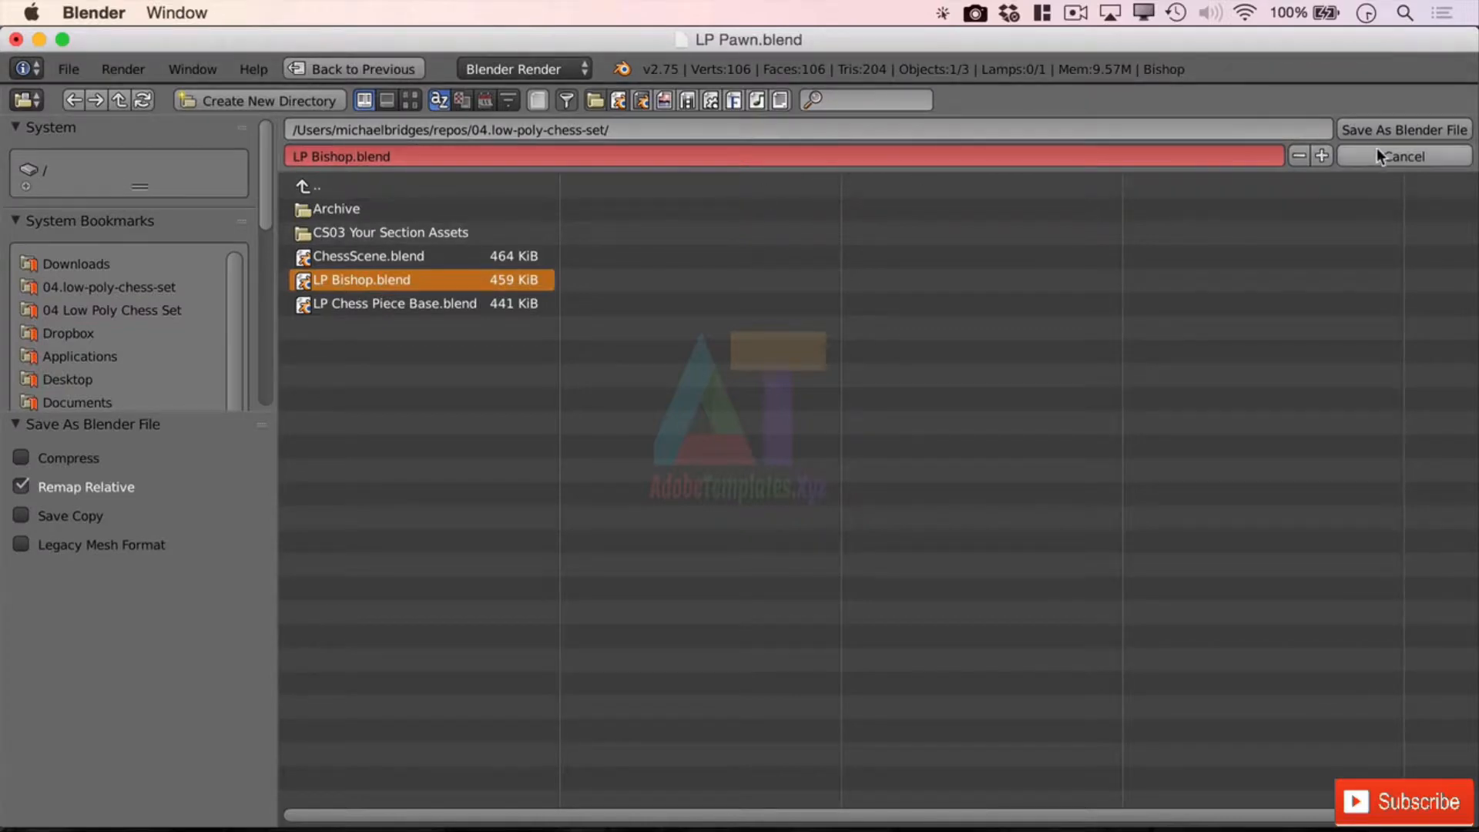
click(1438, 129)
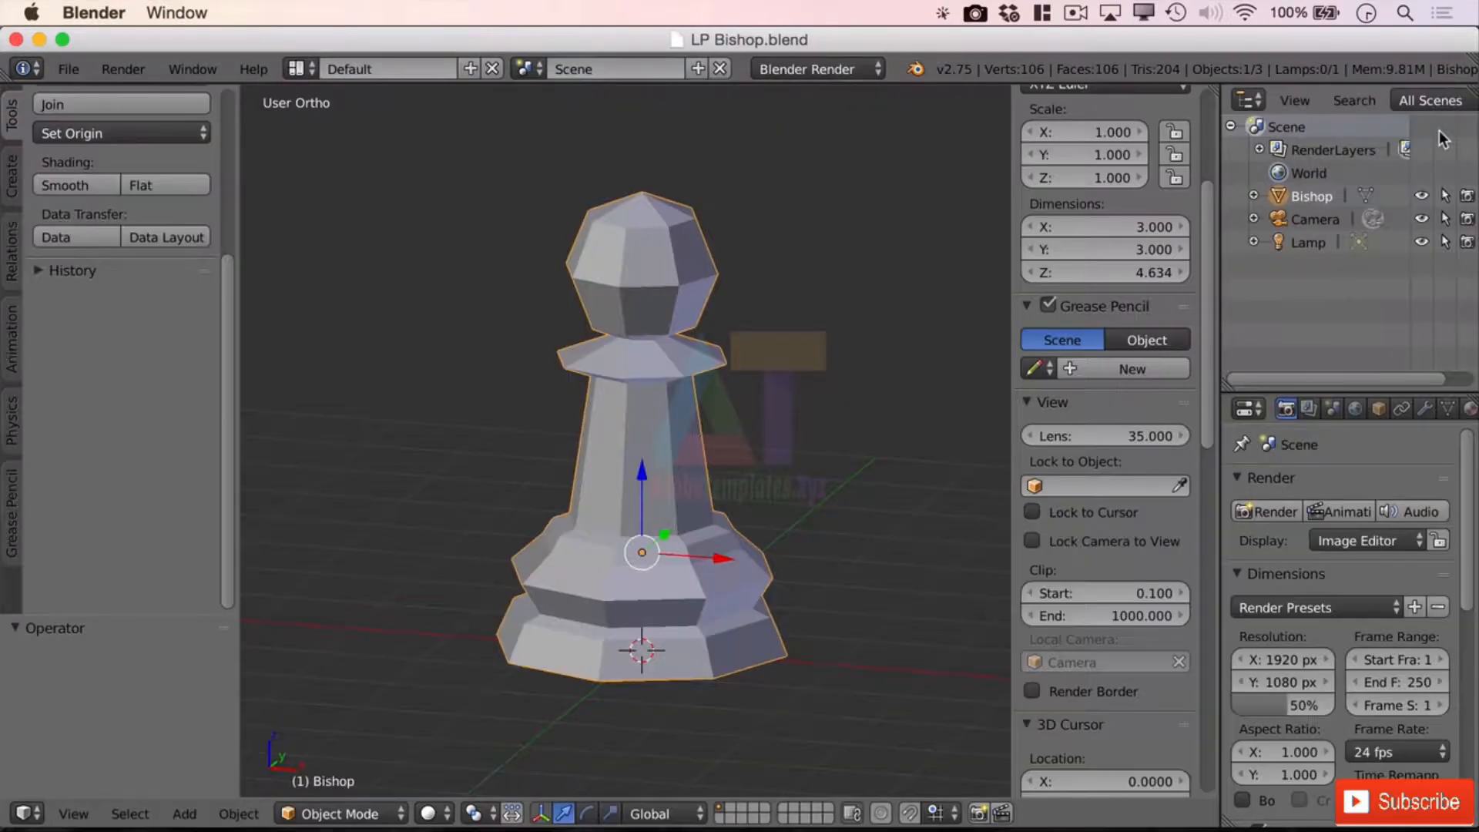
Rename the Bishop object to 'LP Bishop' in the Outliner
double_click(1309, 196)
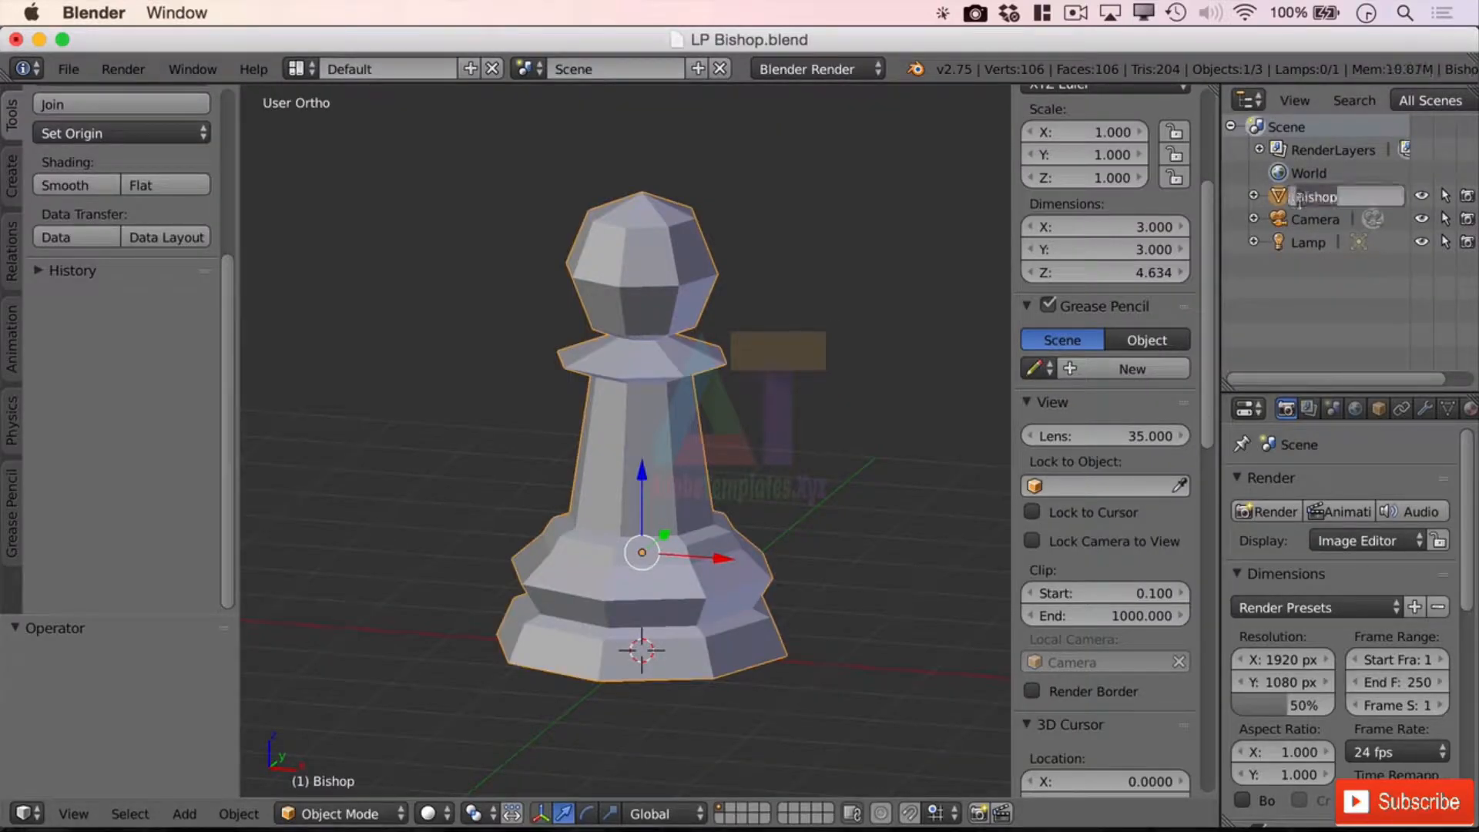
click(1294, 197)
text(LP)
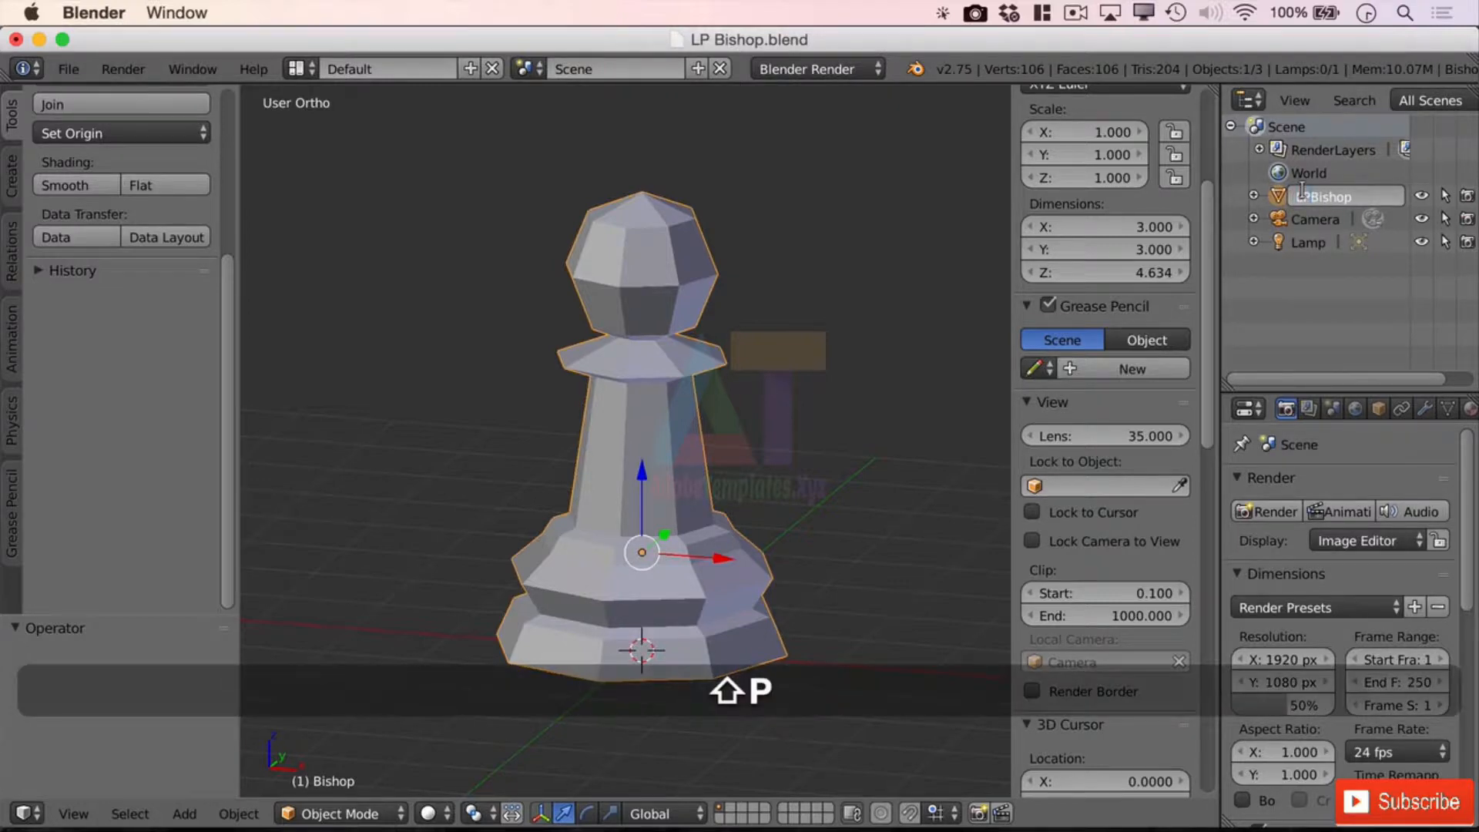
key(Return)
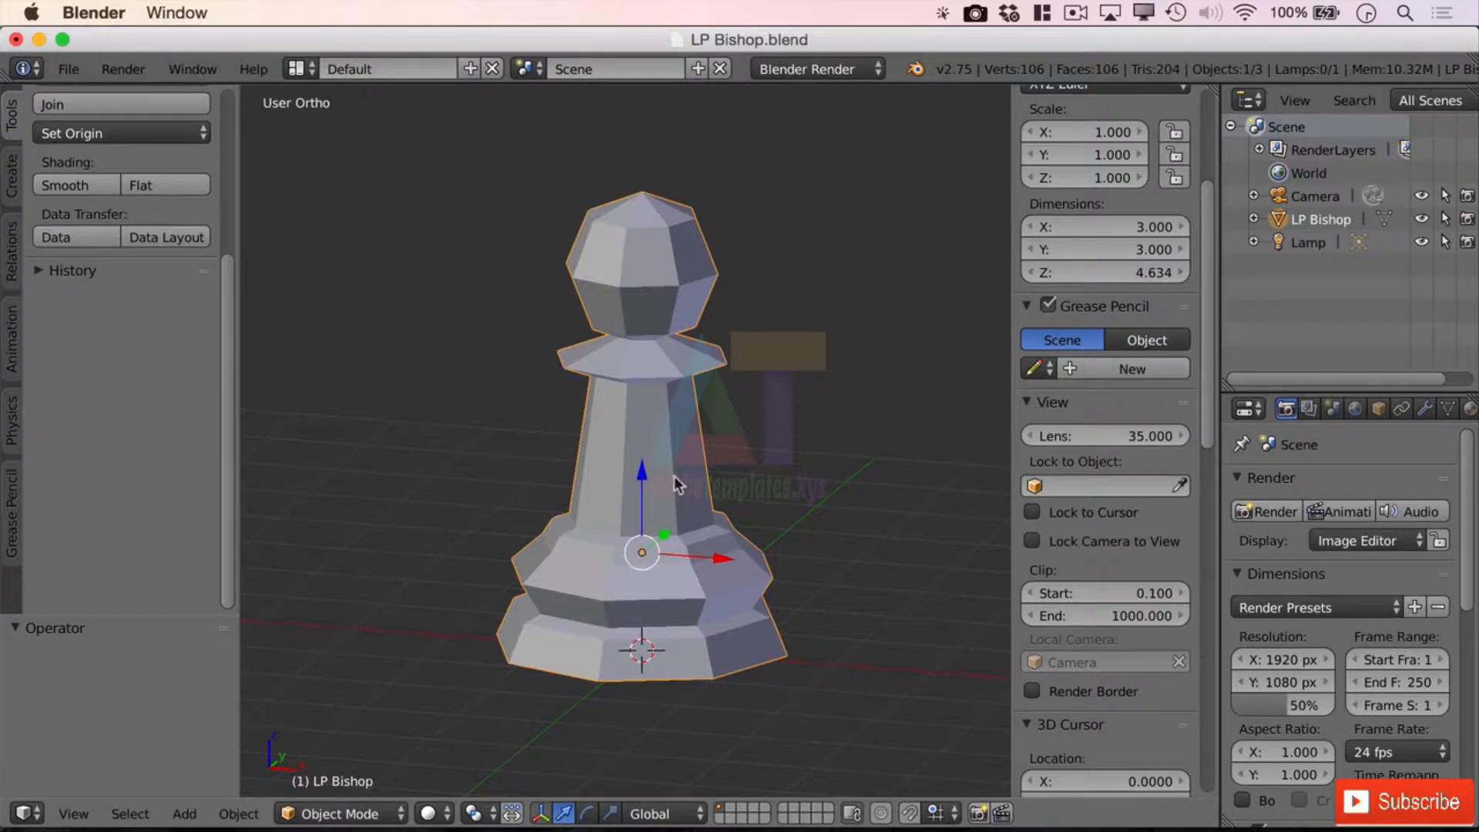
key(s)
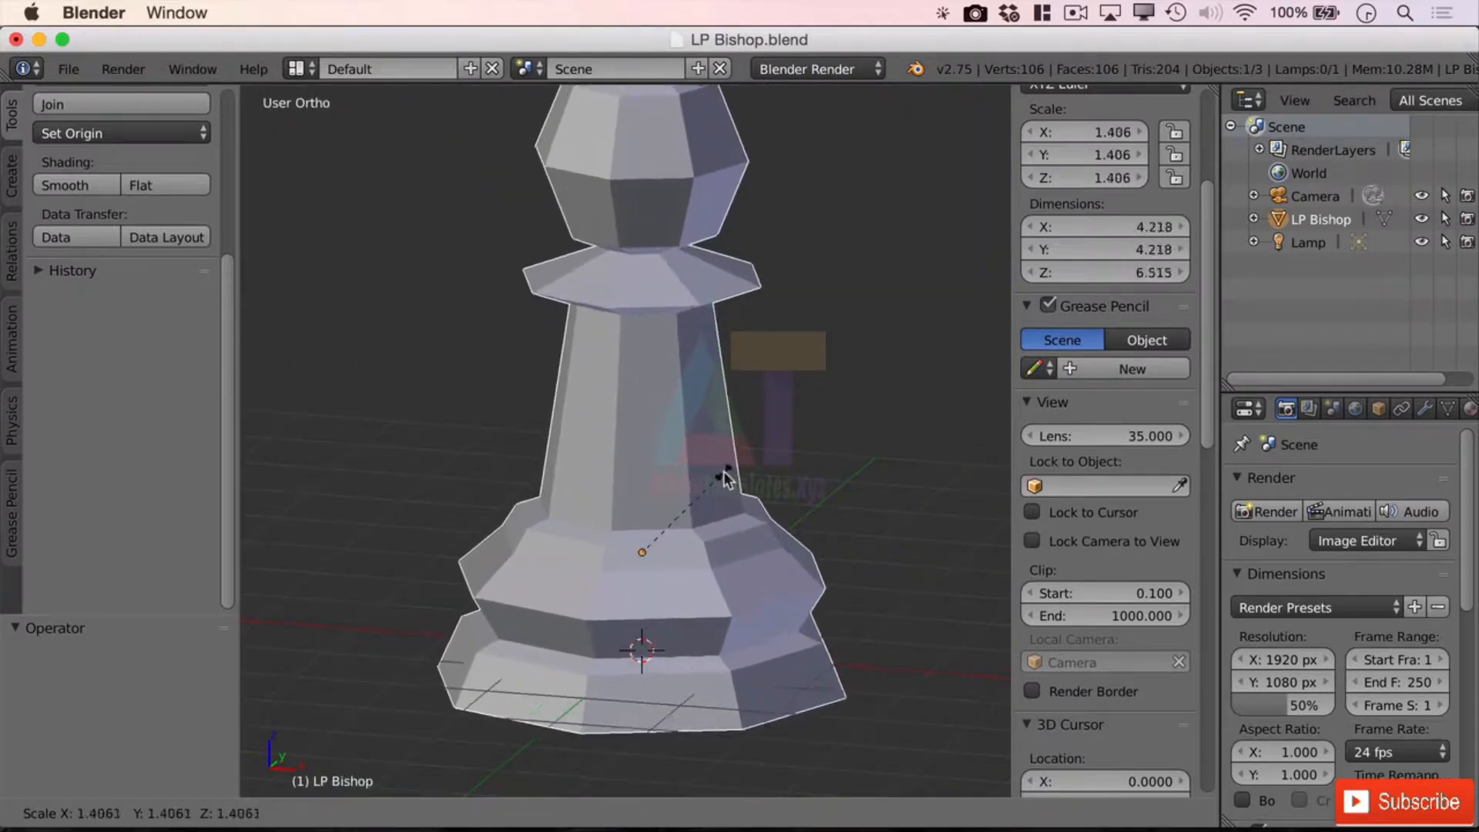
key(Escape)
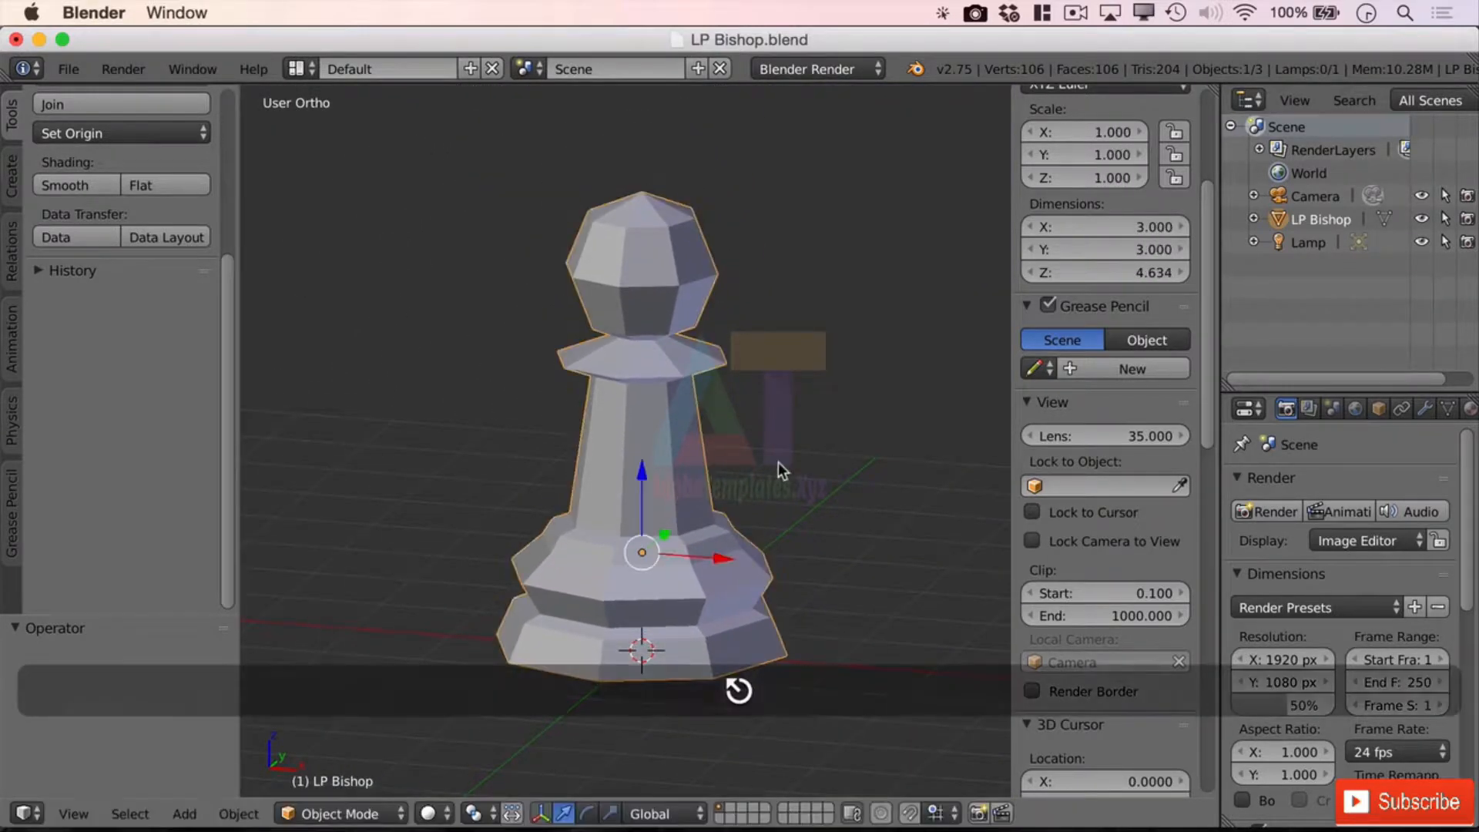
key(n)
key(n)
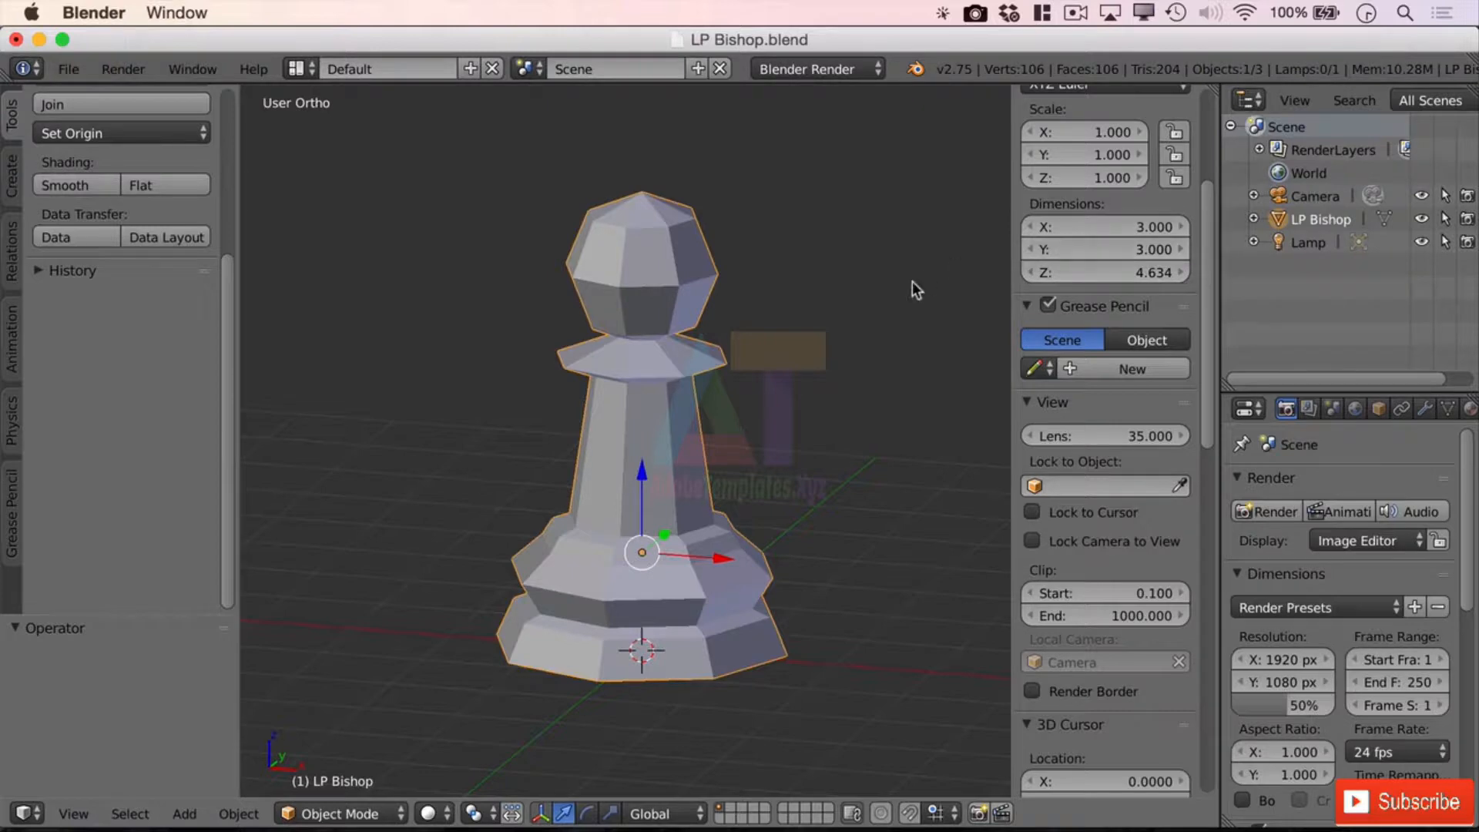
click(1148, 228)
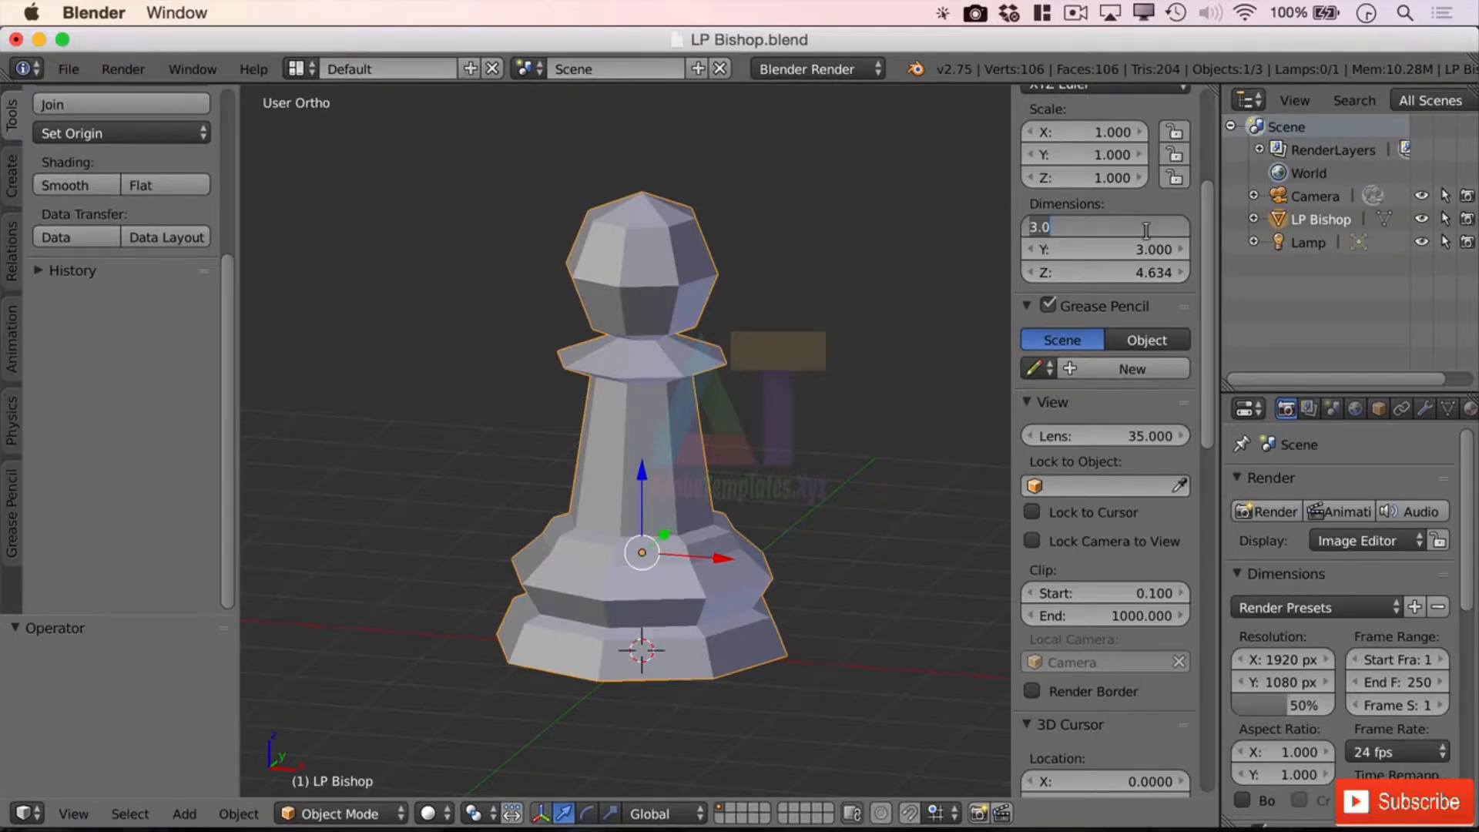
text(4)
key(Return)
click(1142, 248)
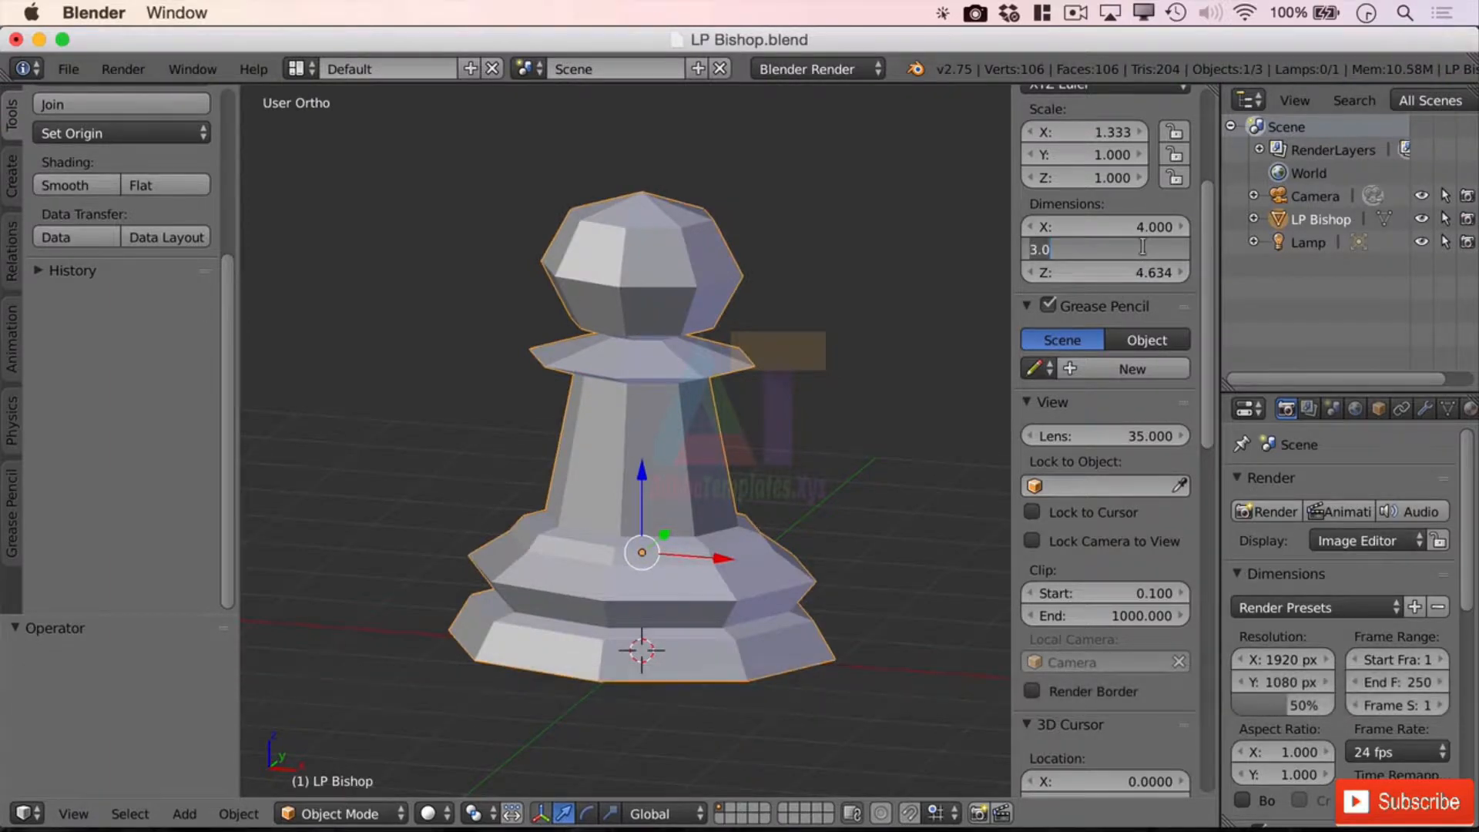
text(4)
key(Return)
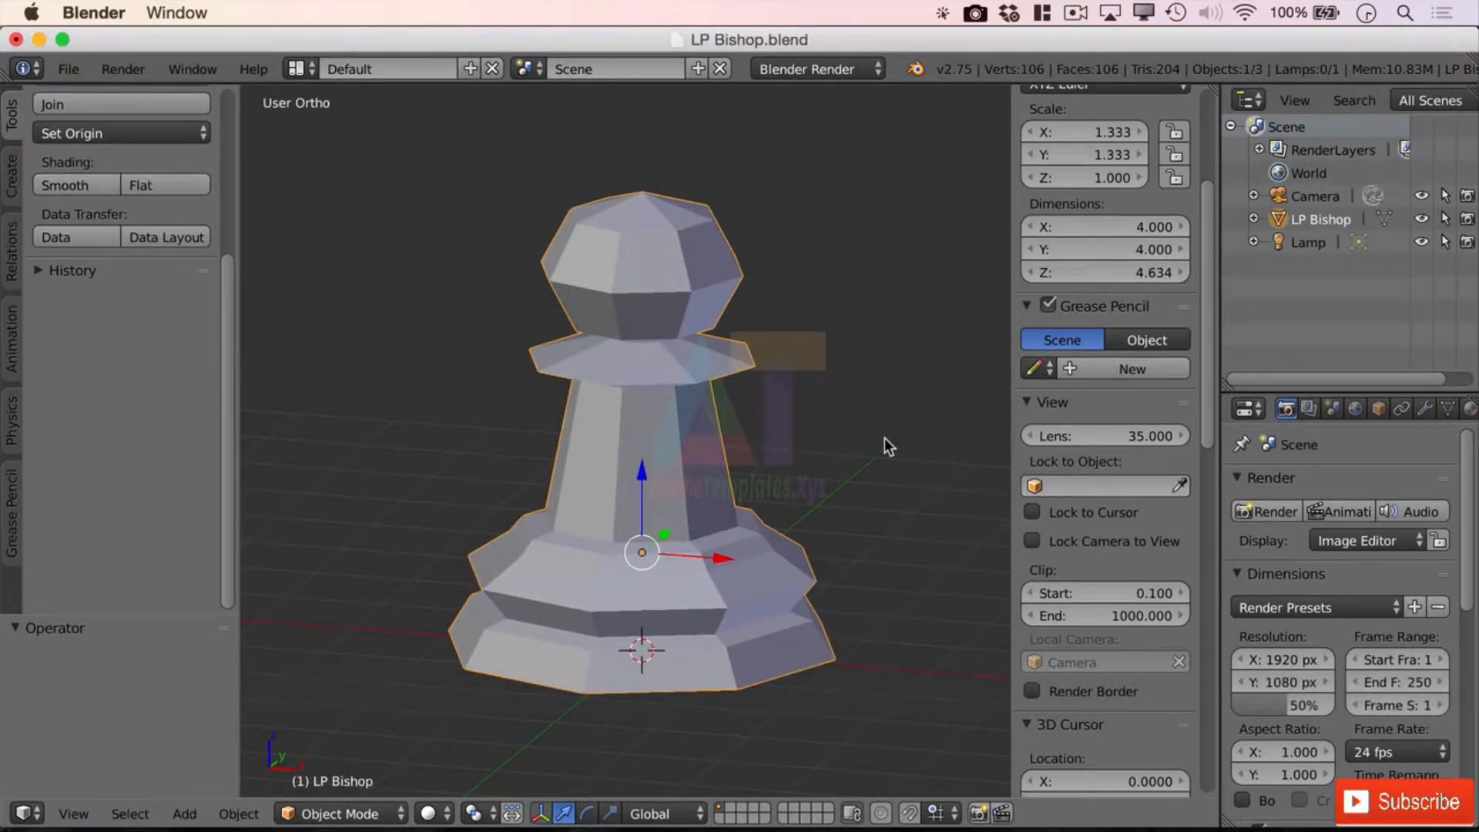
key(super+a)
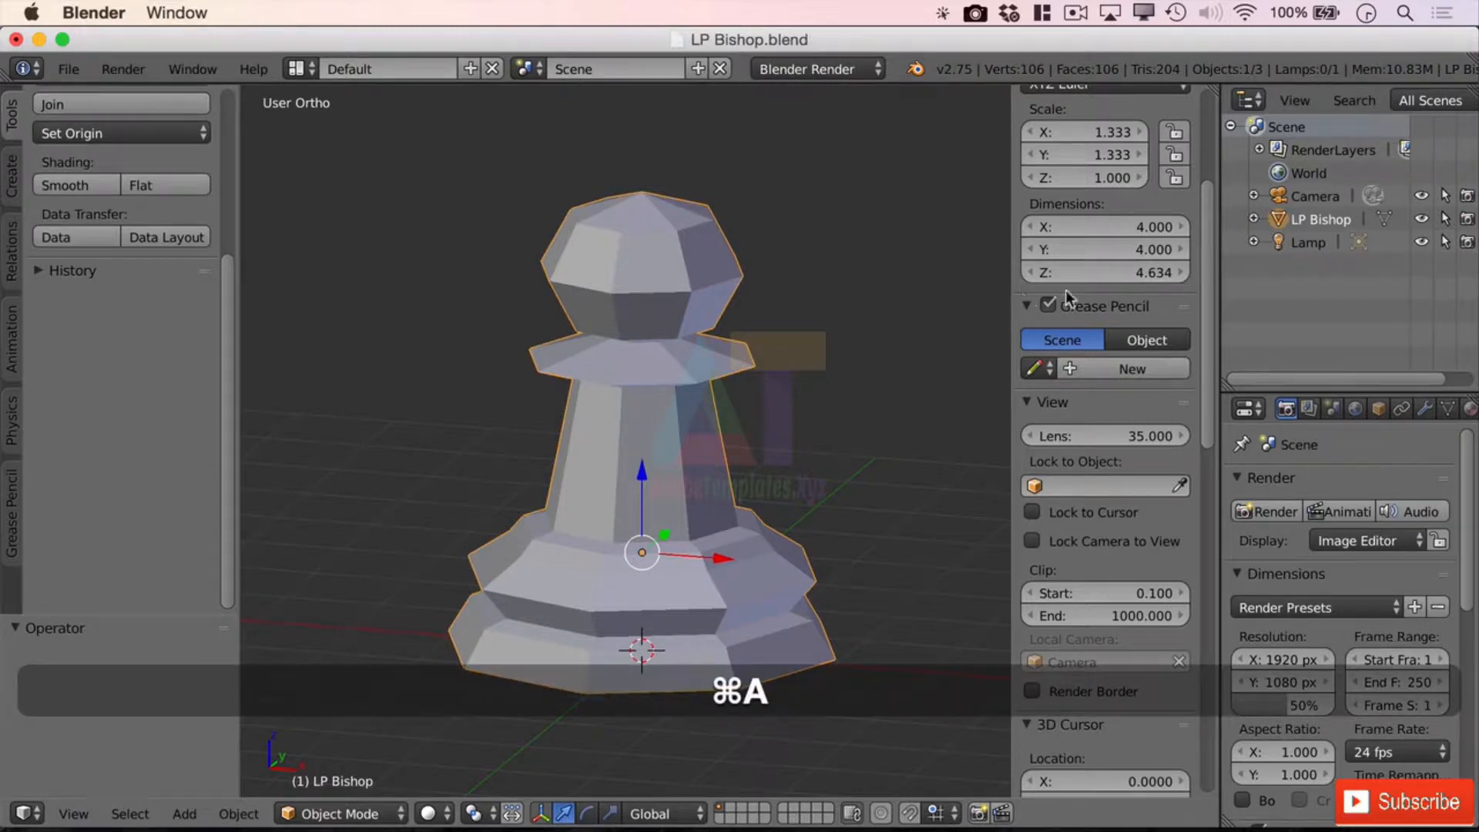
key(super+z)
key(super+z)
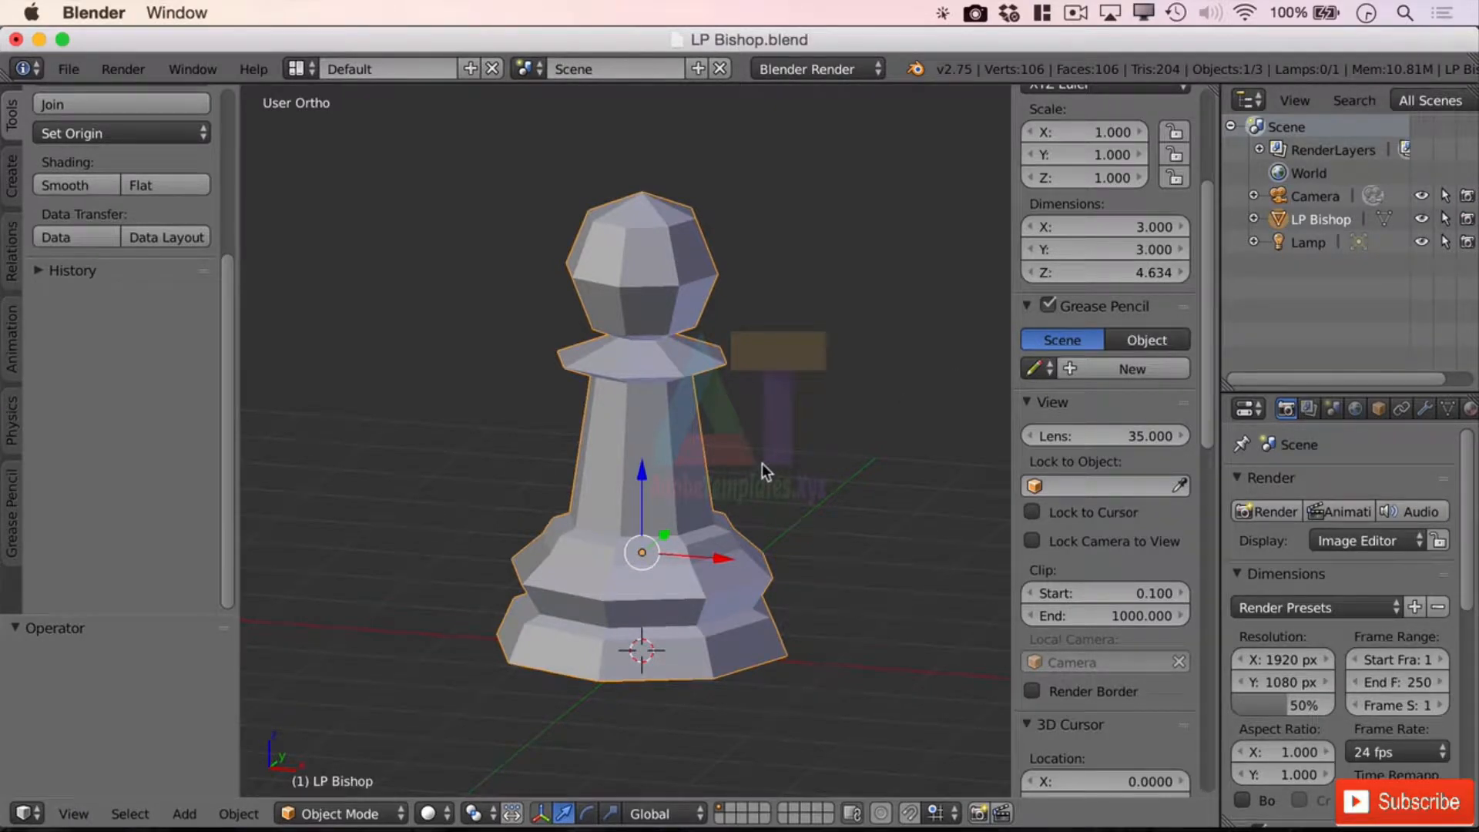
Scale the bishop uniformly by a factor of 1.333
text(s)
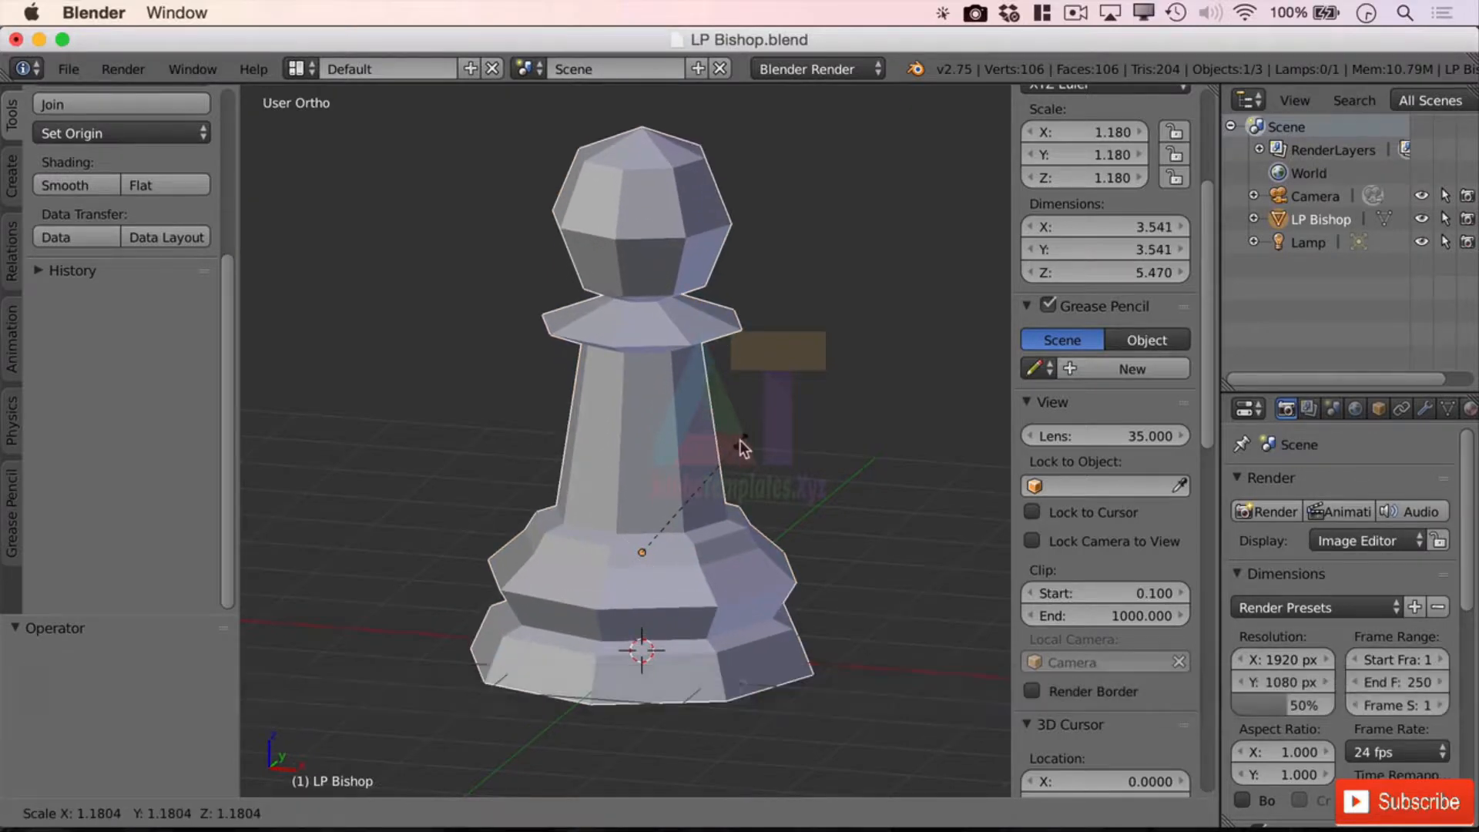
text(1.32)
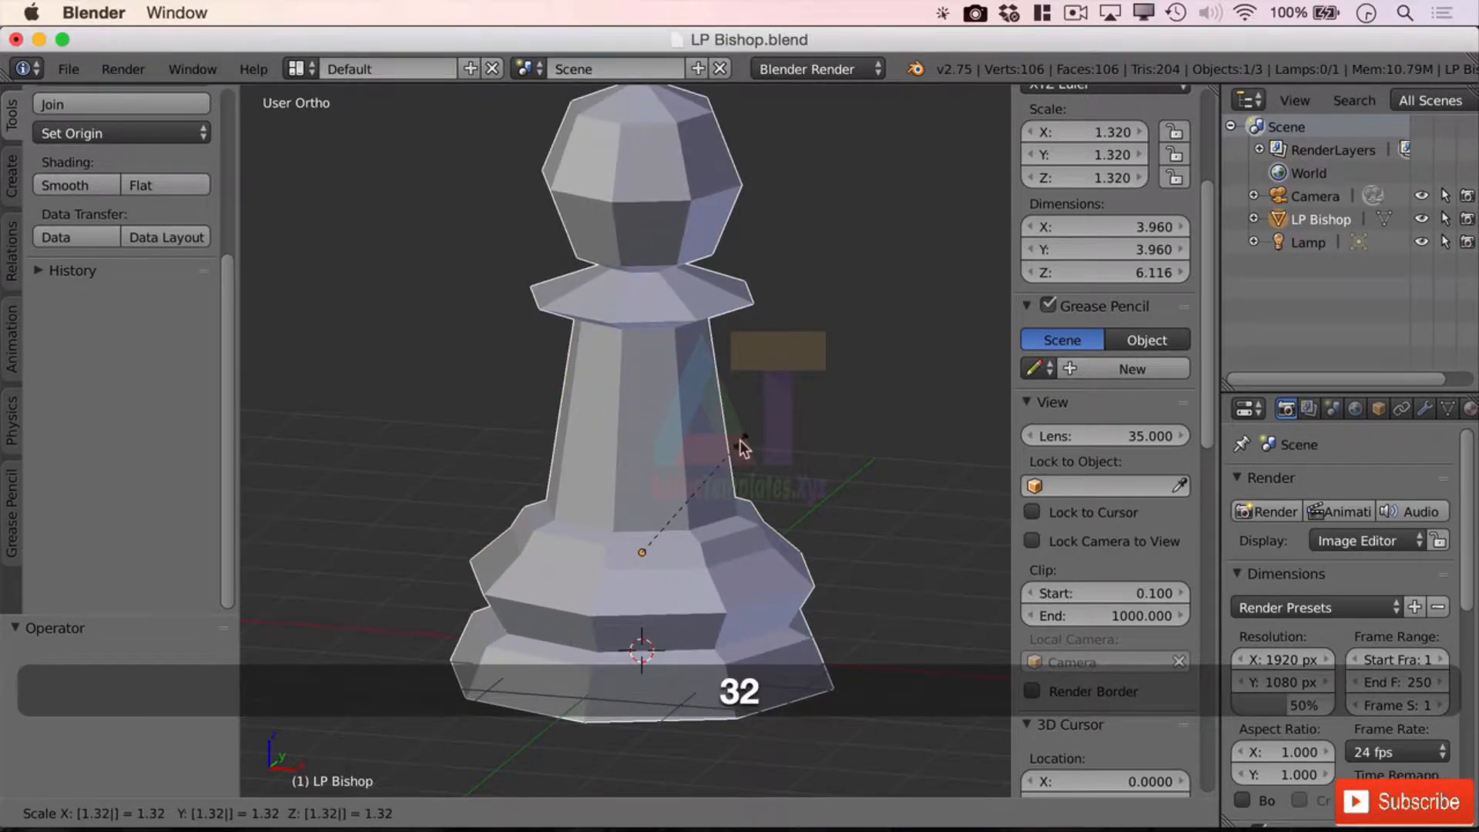
key(BackSpace)
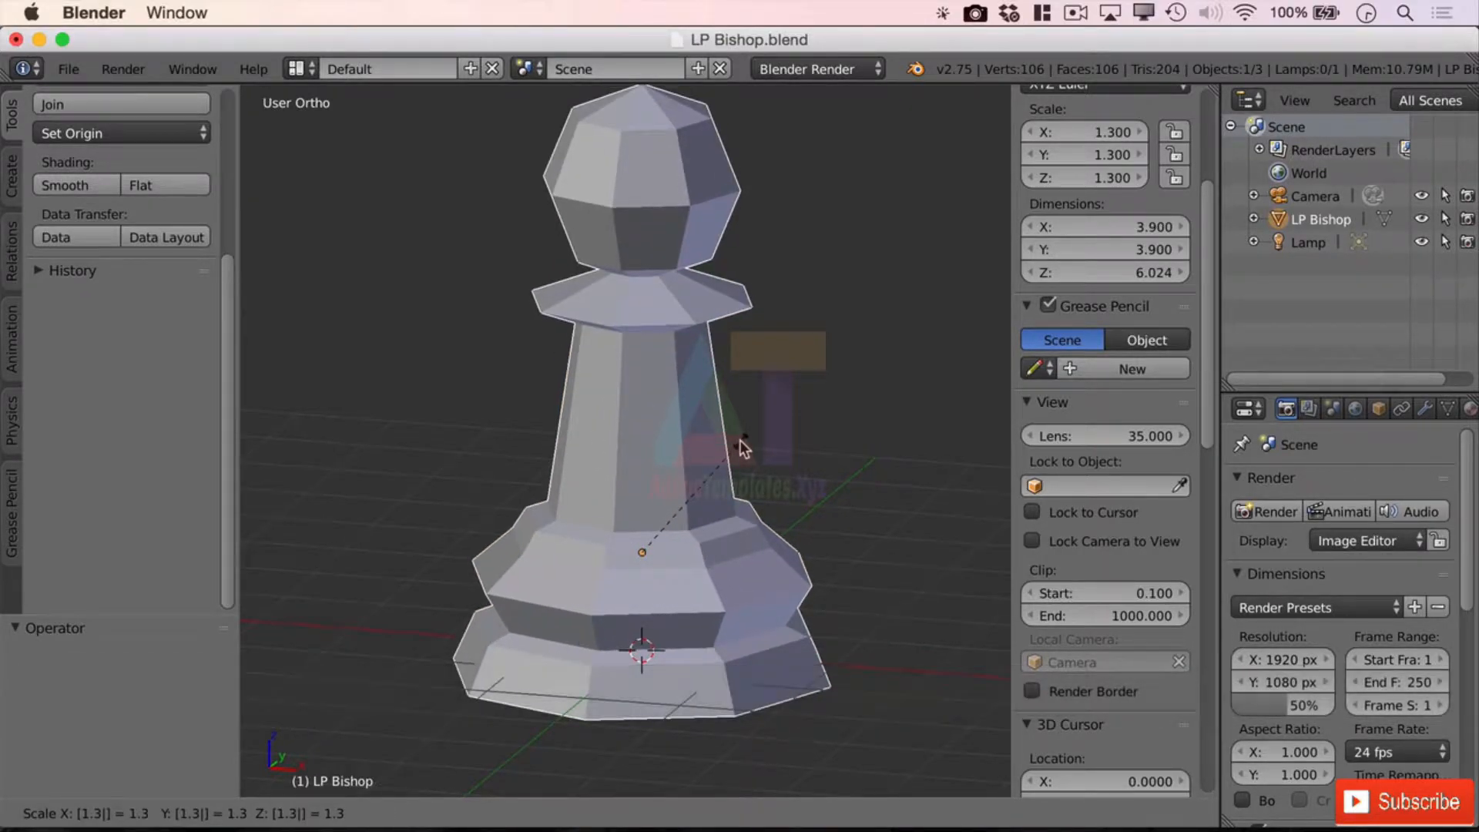
text(3)
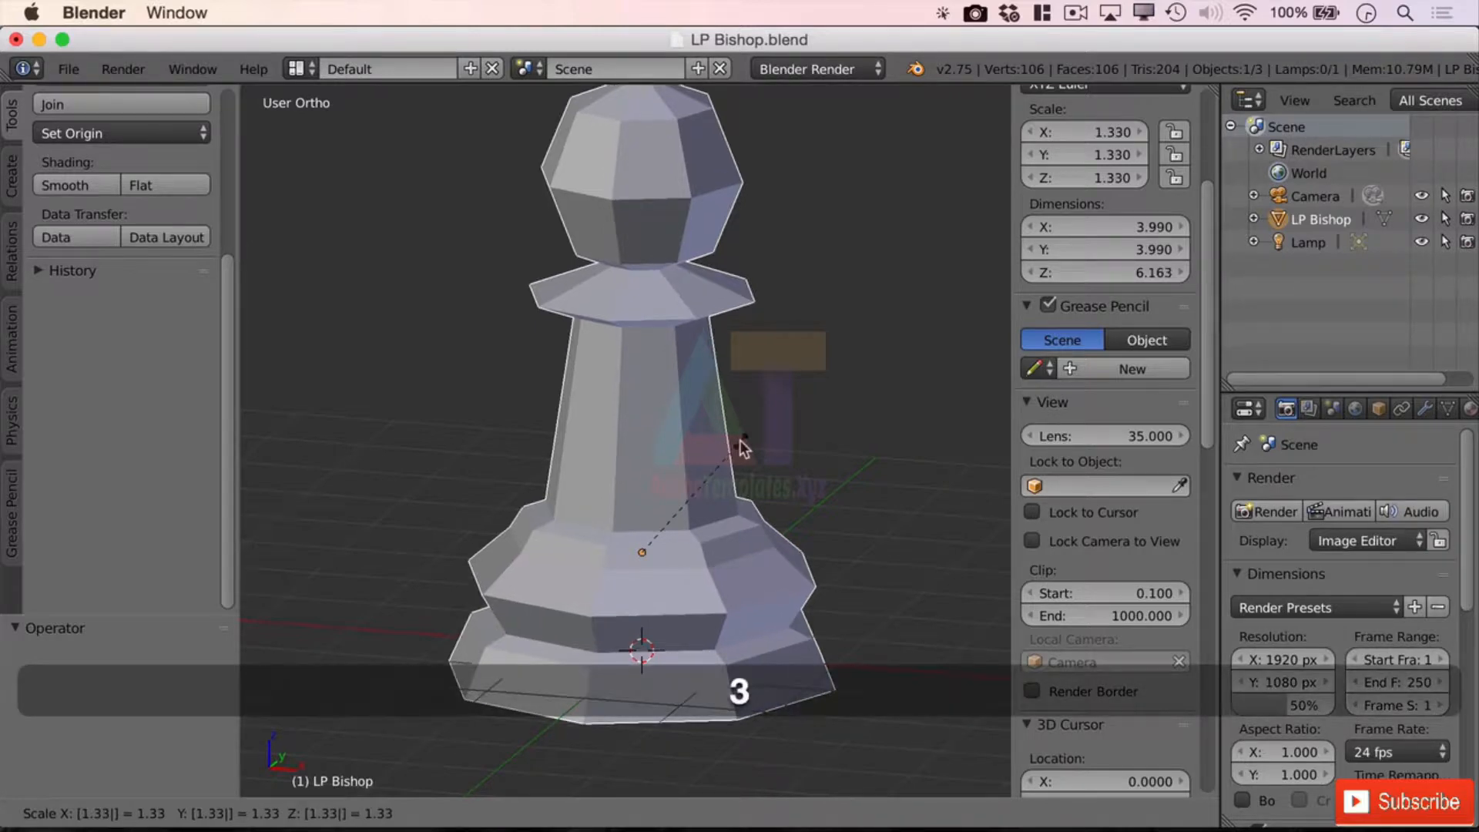
text(3)
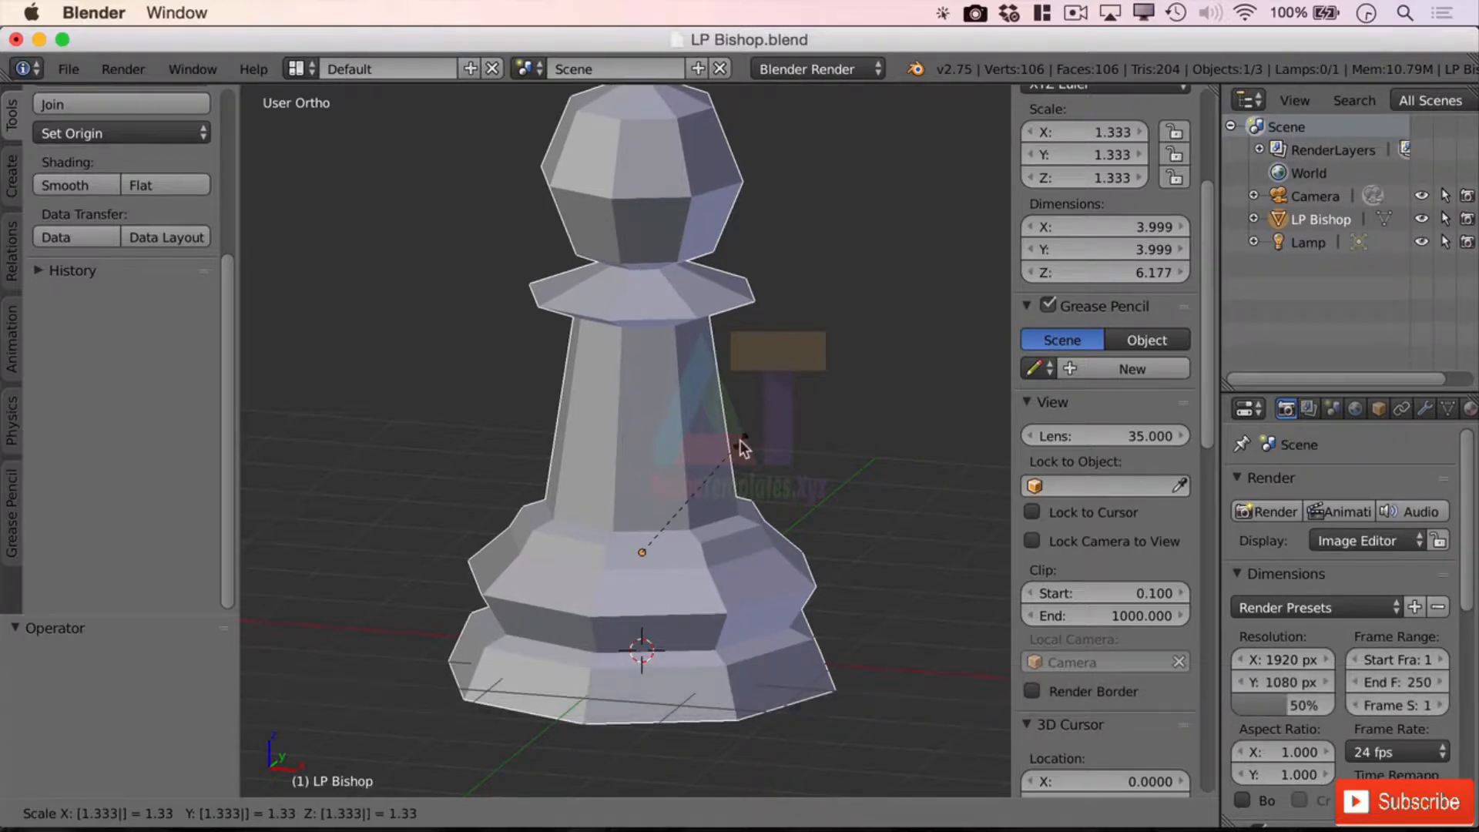
text(3)
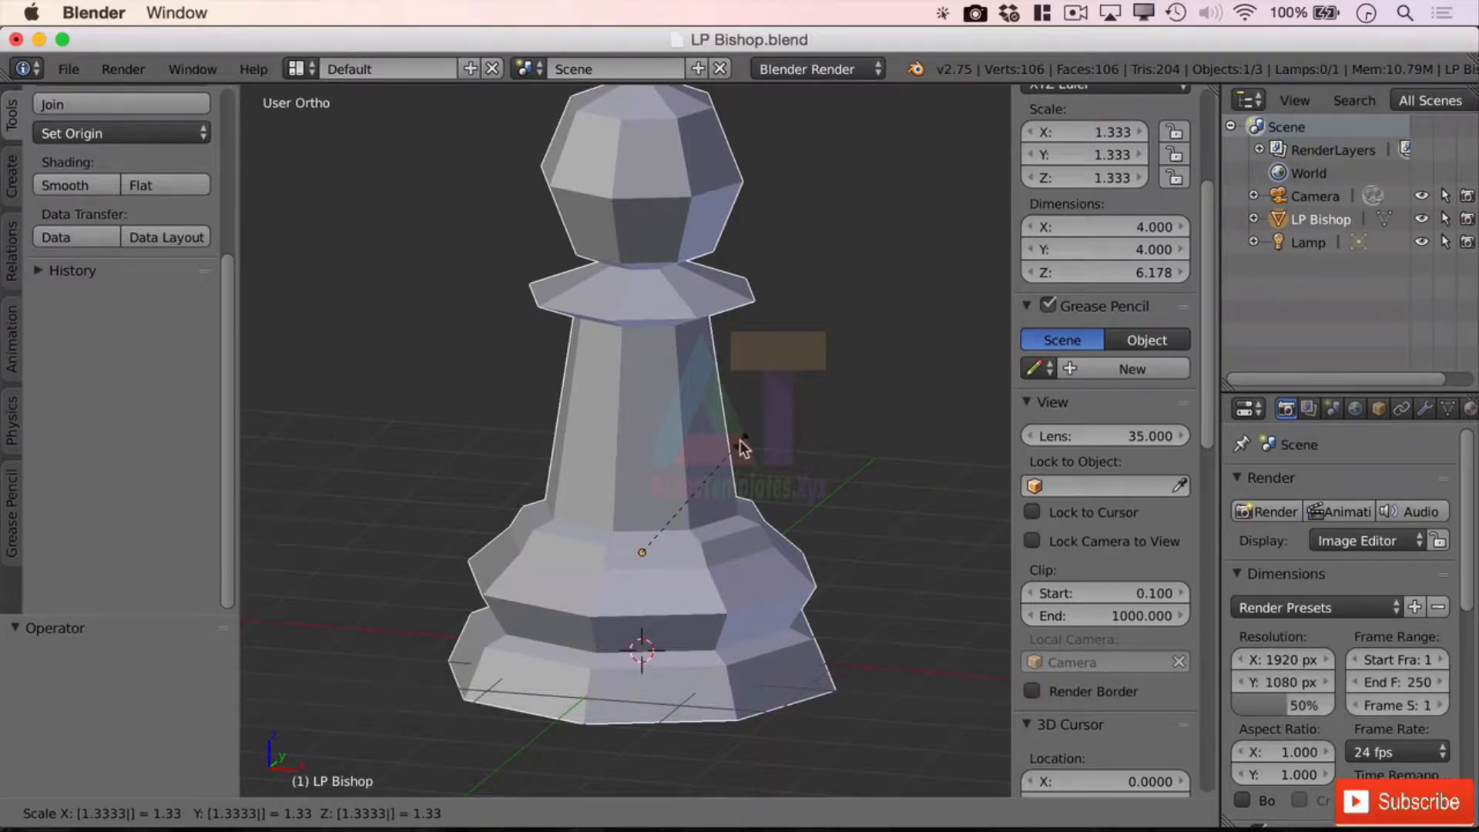
Confirm the 1.333 scale, giving 4 × 4 × 6.178, and get a level front view
key(Return)
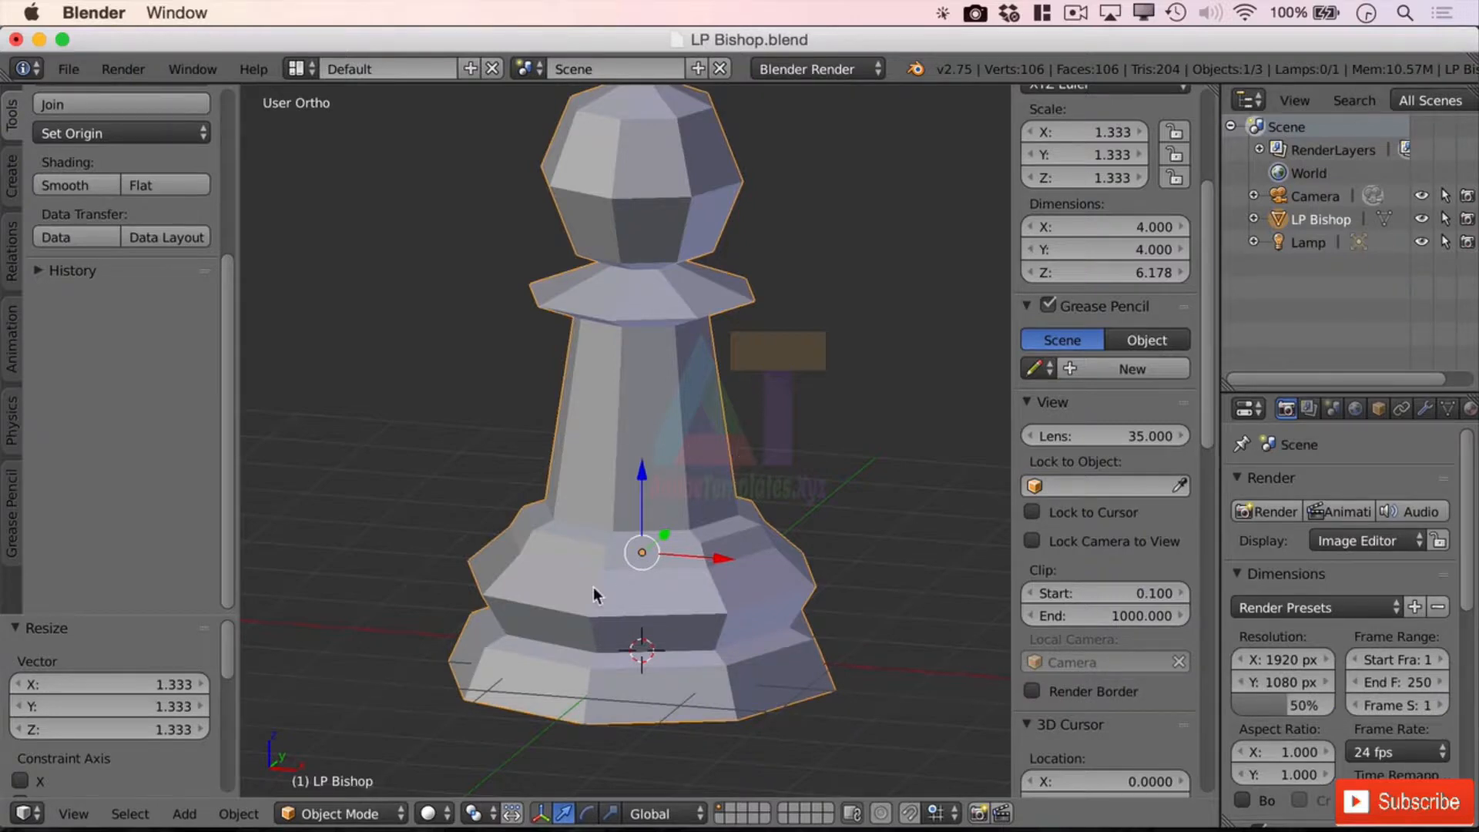
scroll(580, 621, down, 1)
mouse_move(580, 620)
middle_down()
mouse_move(609, 590)
mouse_move(613, 620)
middle_up()
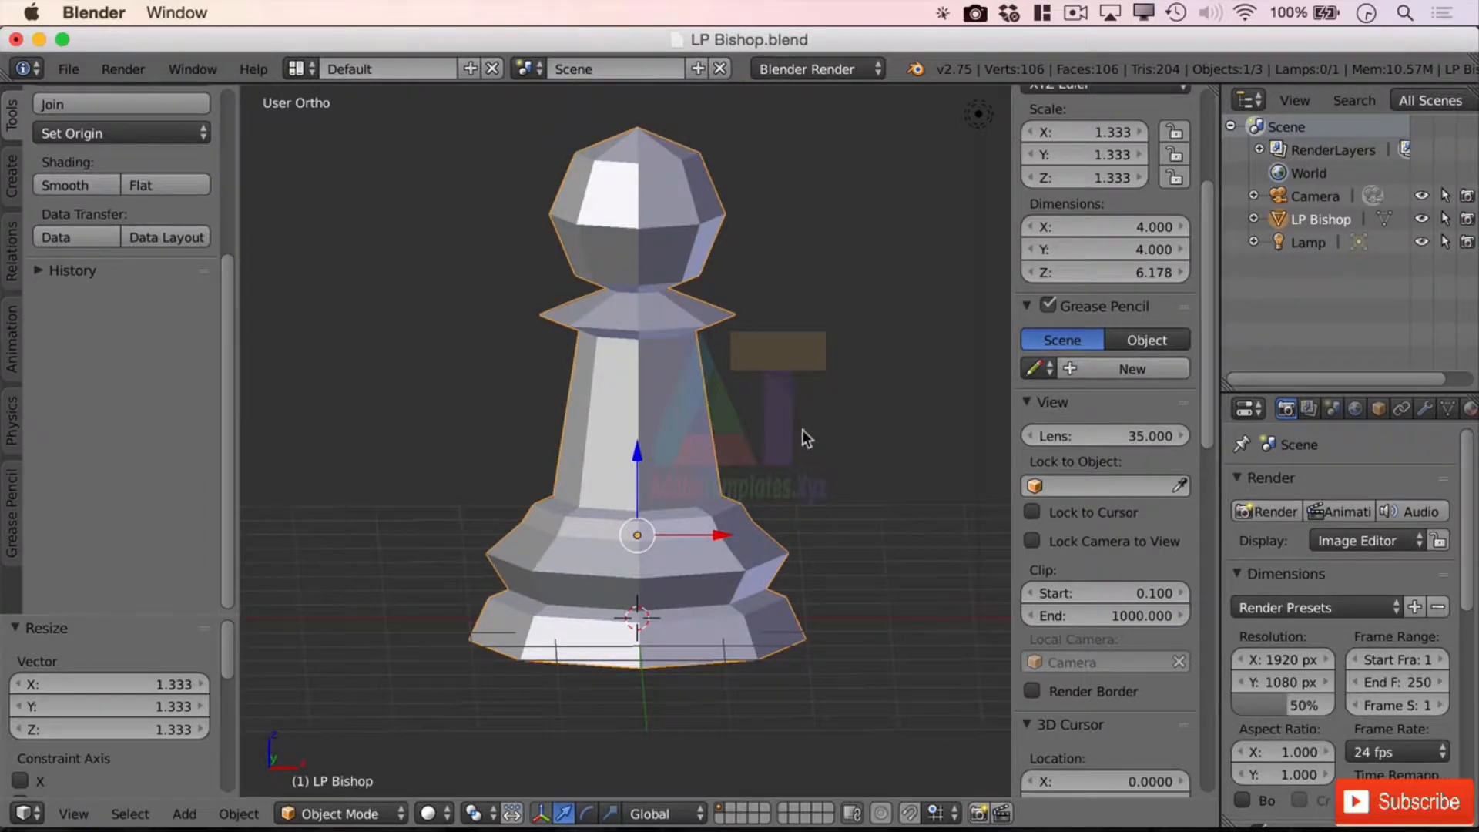
mouse_move(726, 663)
middle_down()
mouse_move(737, 631)
mouse_move(719, 635)
middle_up()
scroll(724, 630, up, 1)
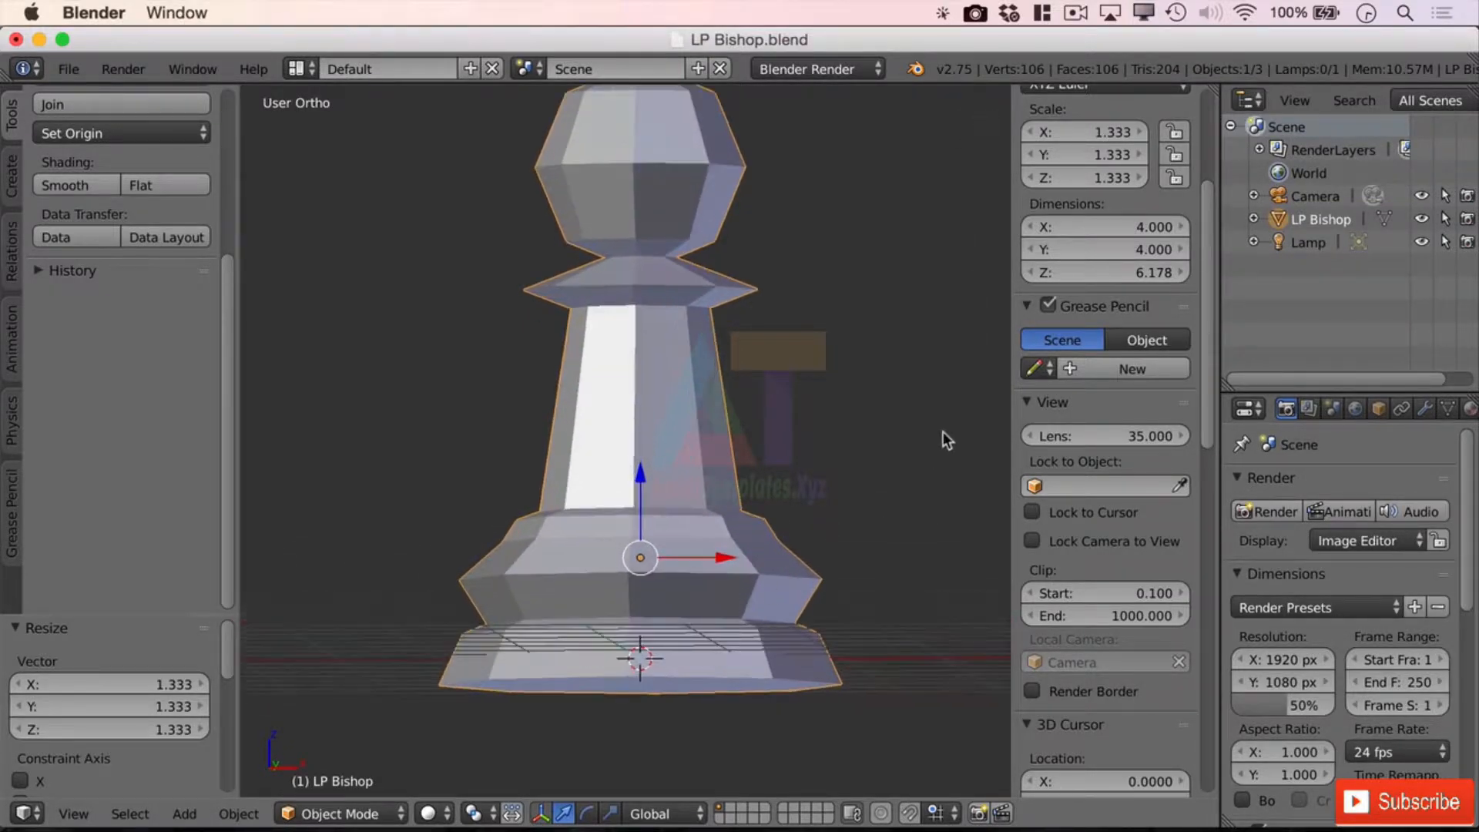
scroll(1117, 181, up, 5)
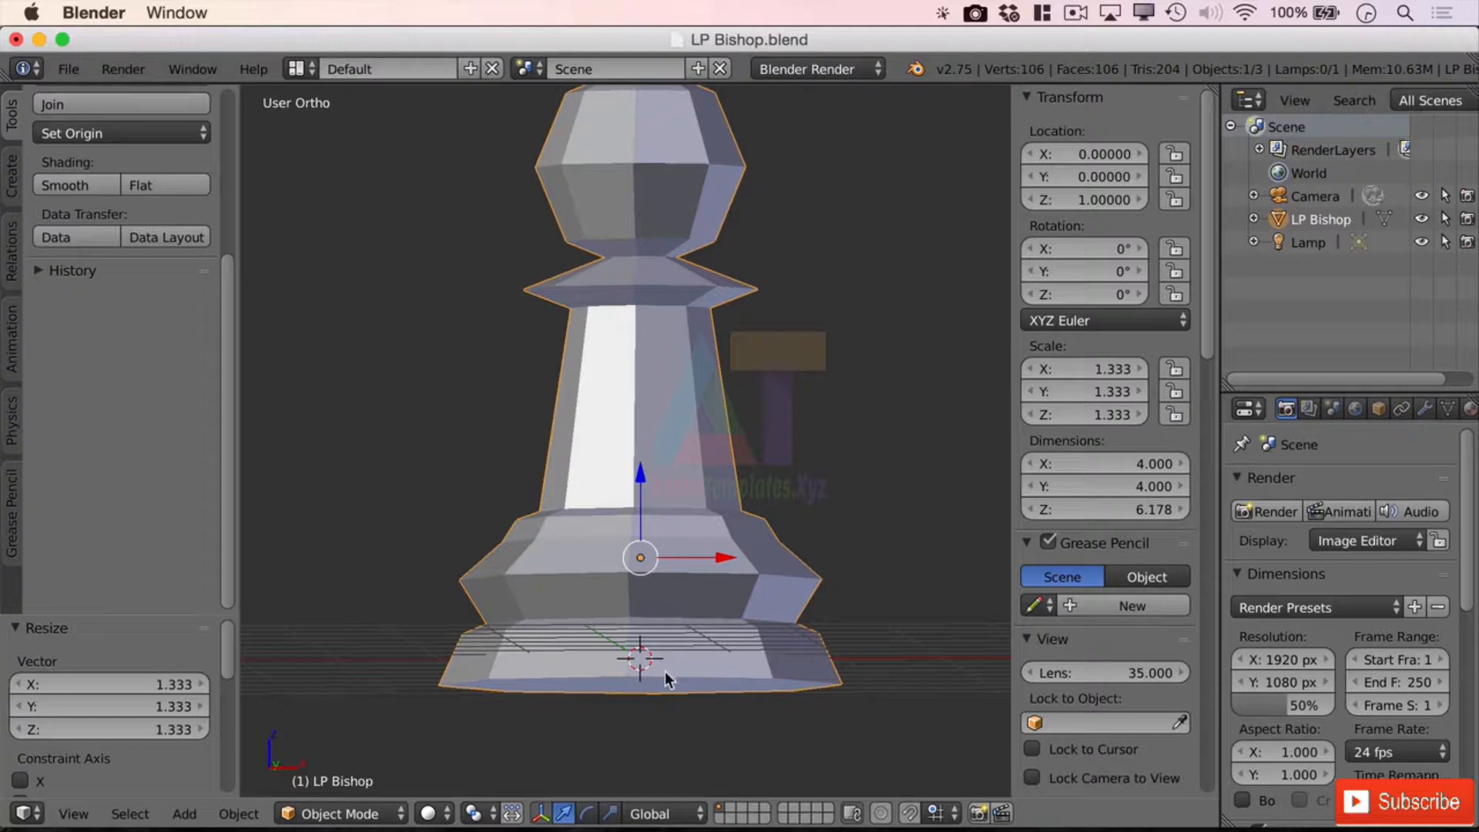
Settle the 3D cursor on the bishop's body just right of its origin
click(654, 405)
click(593, 455)
click(722, 477)
click(660, 416)
click(611, 418)
click(578, 532)
click(706, 524)
Put the 3D cursor in space beside the collar and set the bishop's origin there
drag(228, 288, 249, 101)
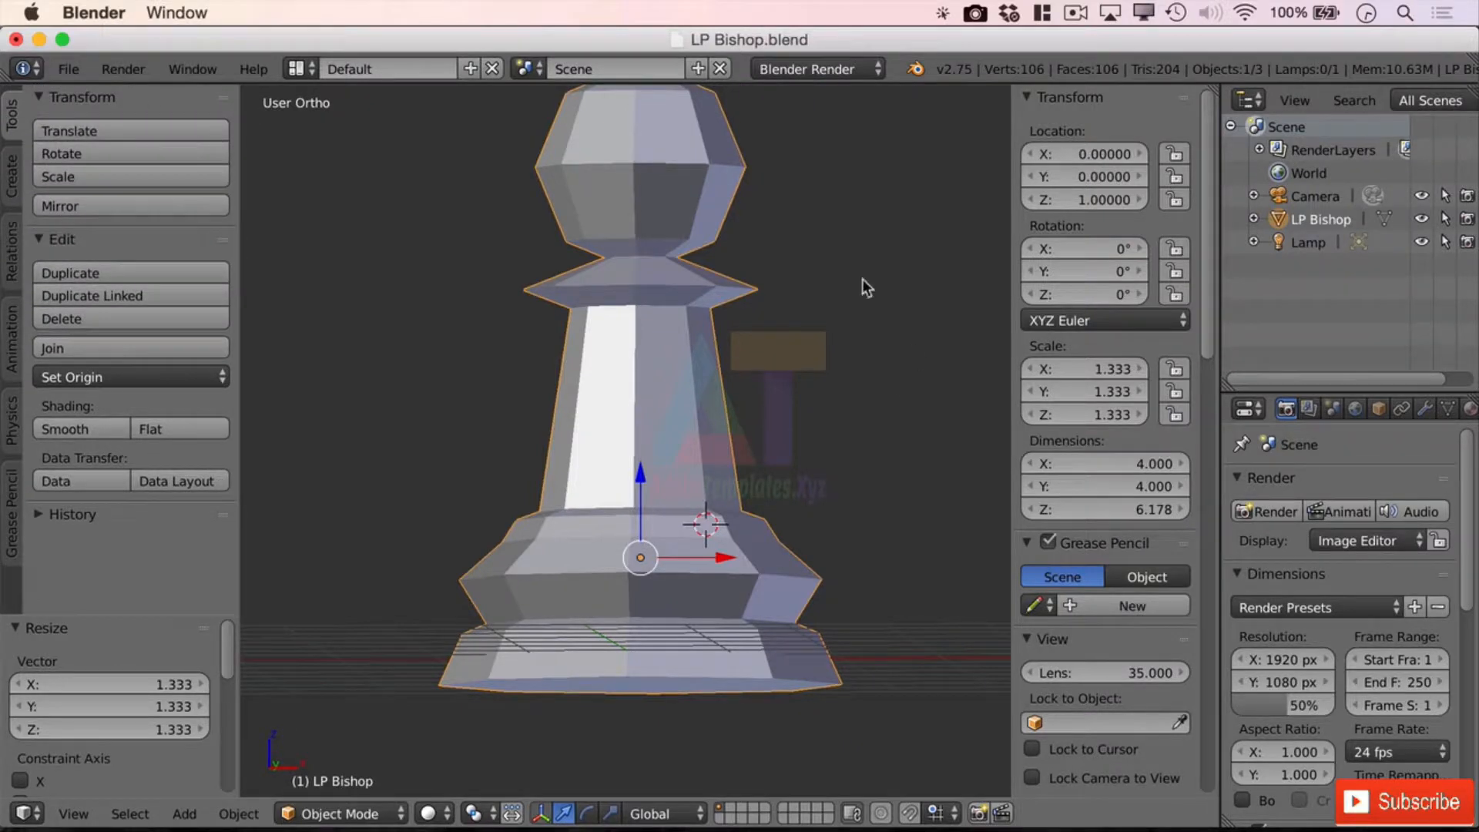
click(834, 315)
click(126, 381)
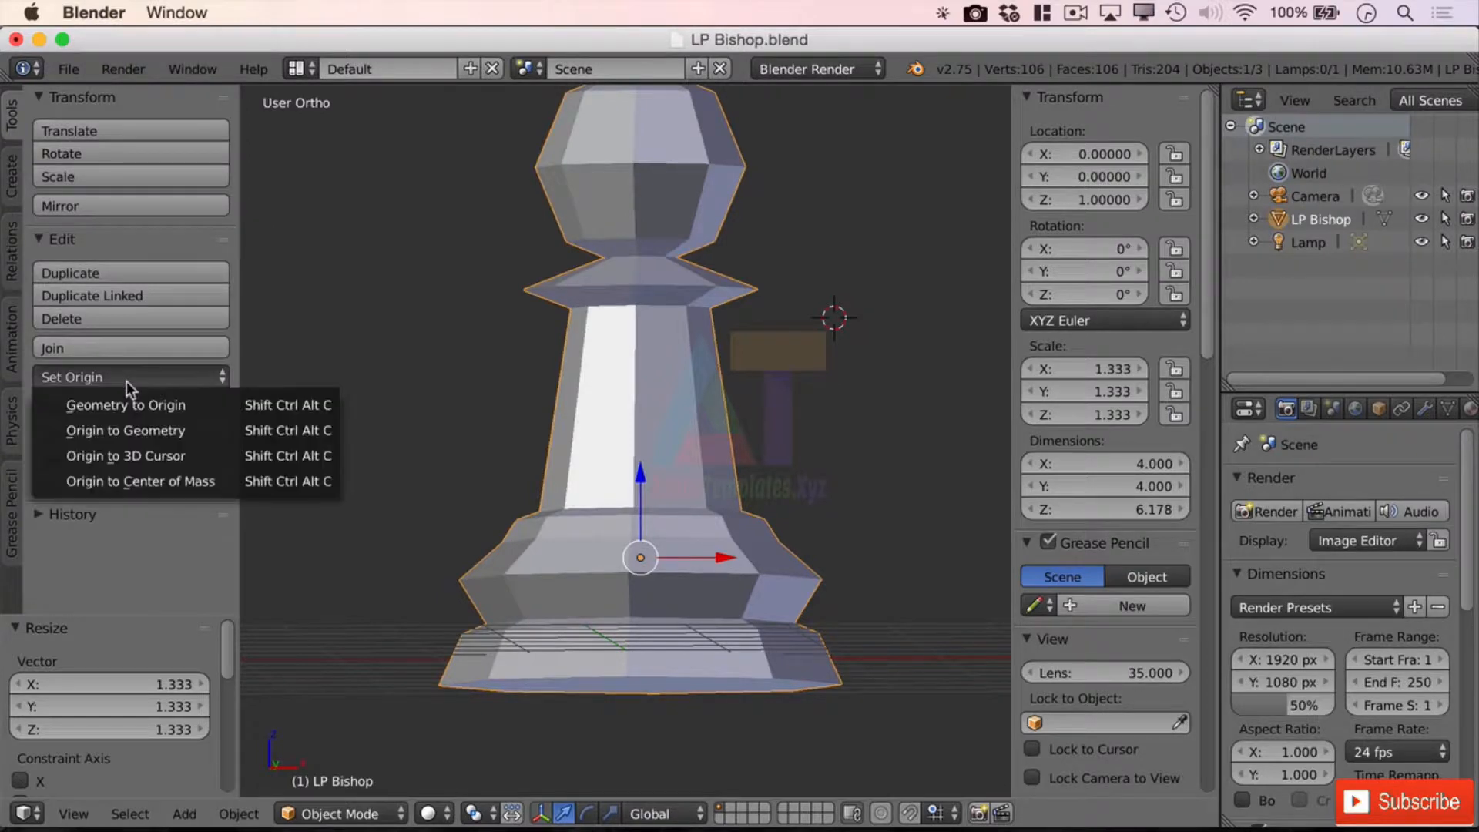
click(87, 456)
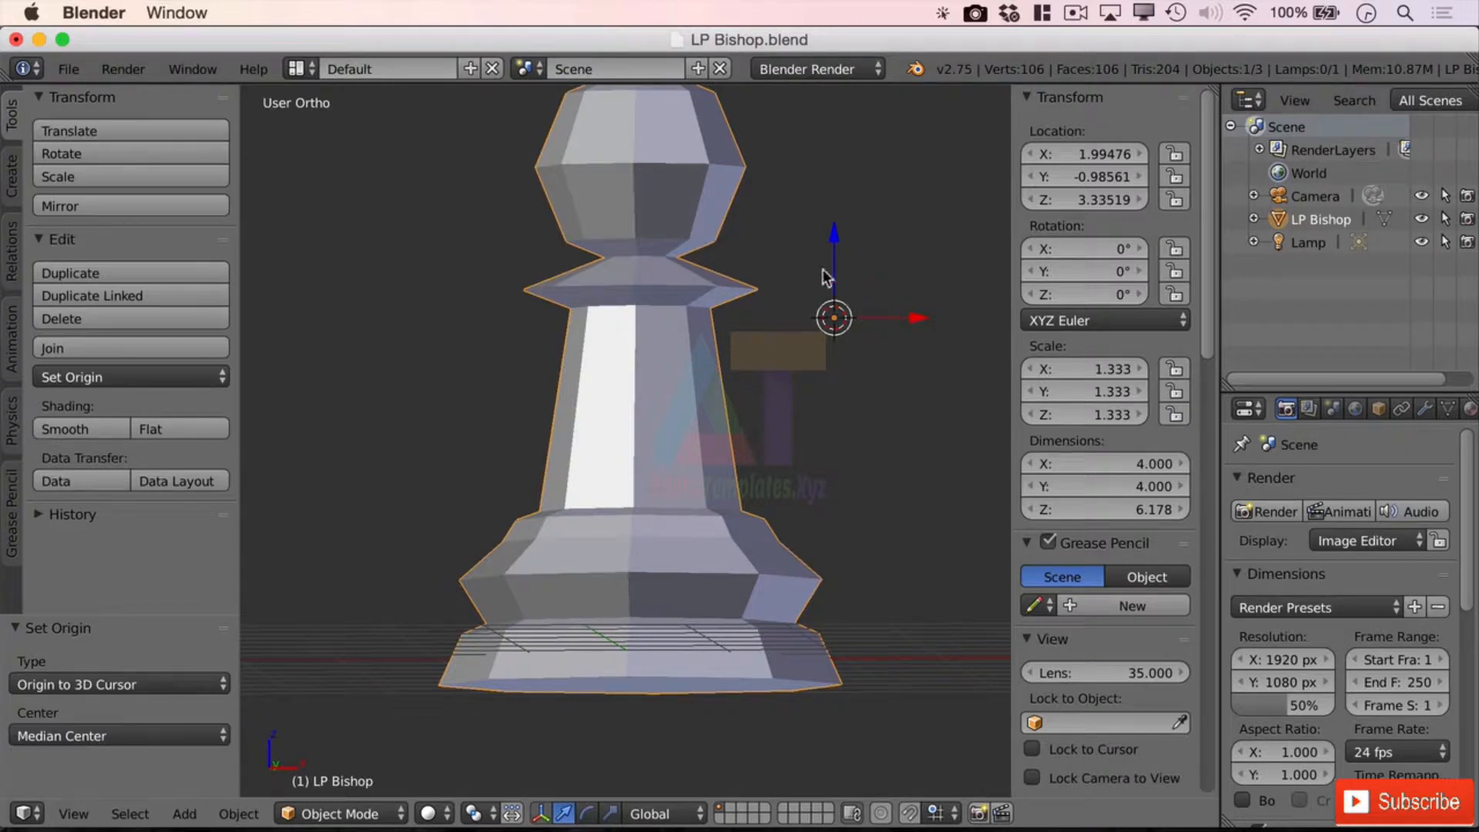
key(s)
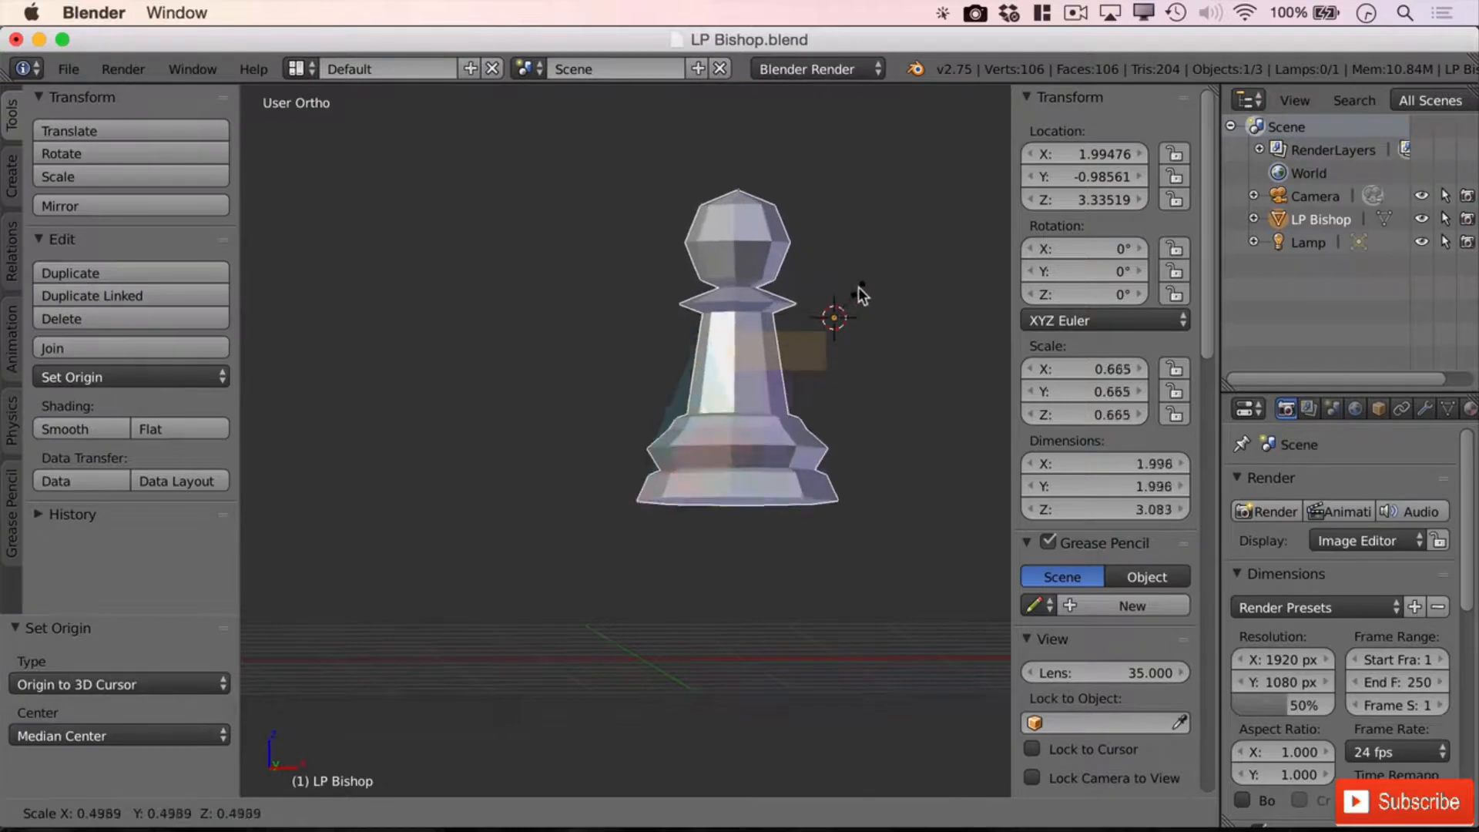
click(884, 262)
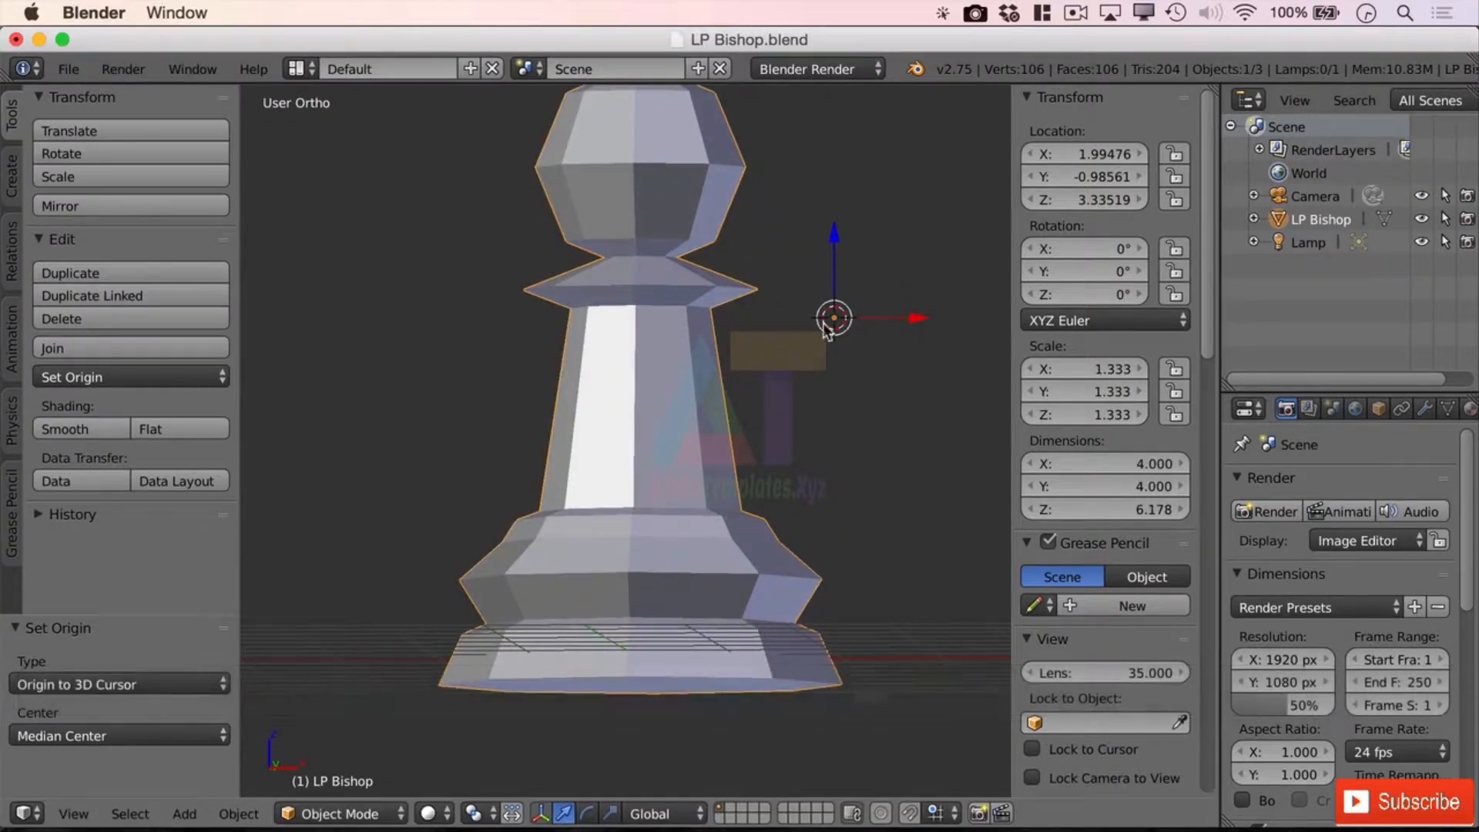
key(r)
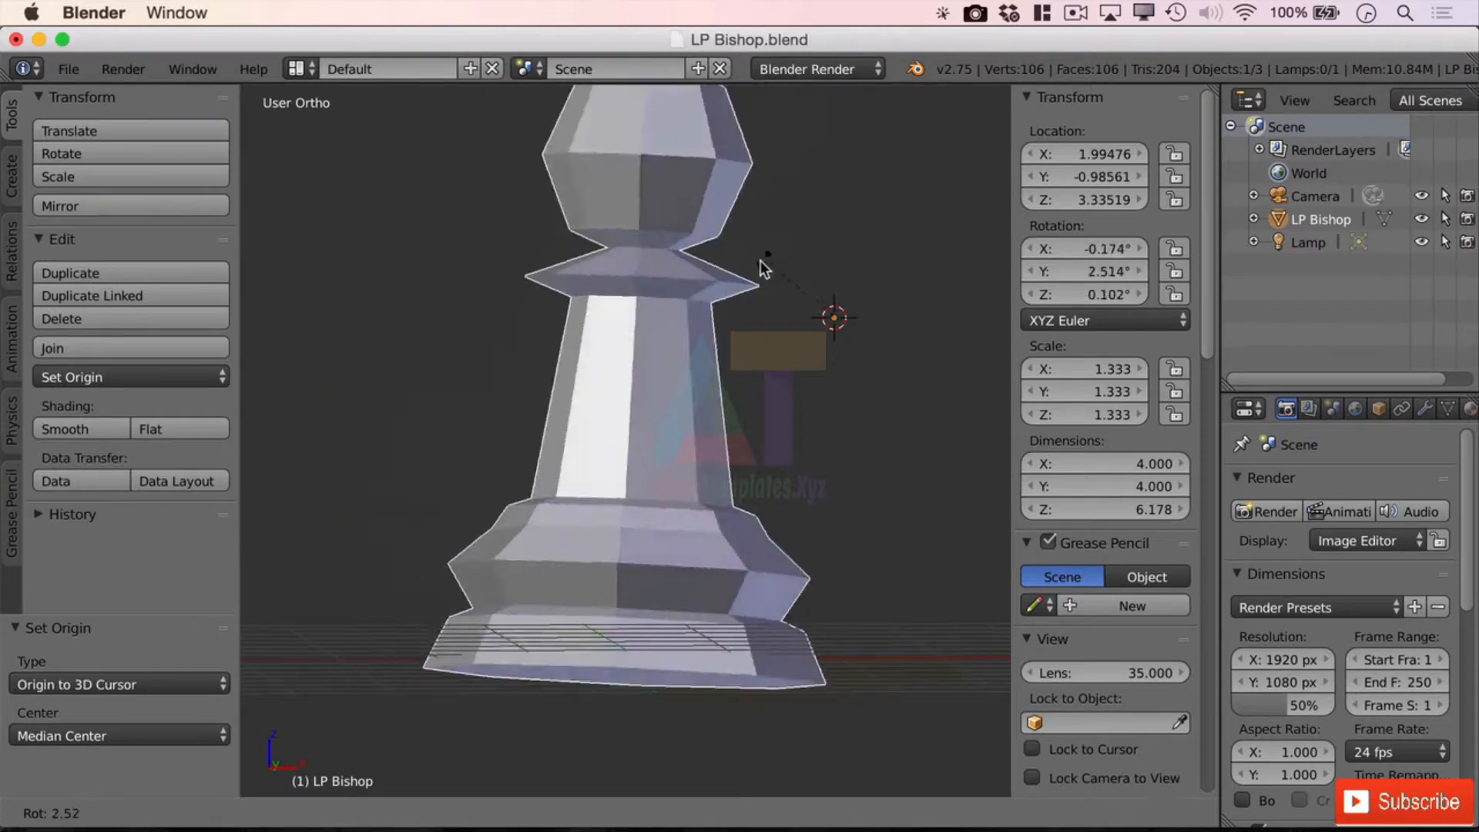
key(Escape)
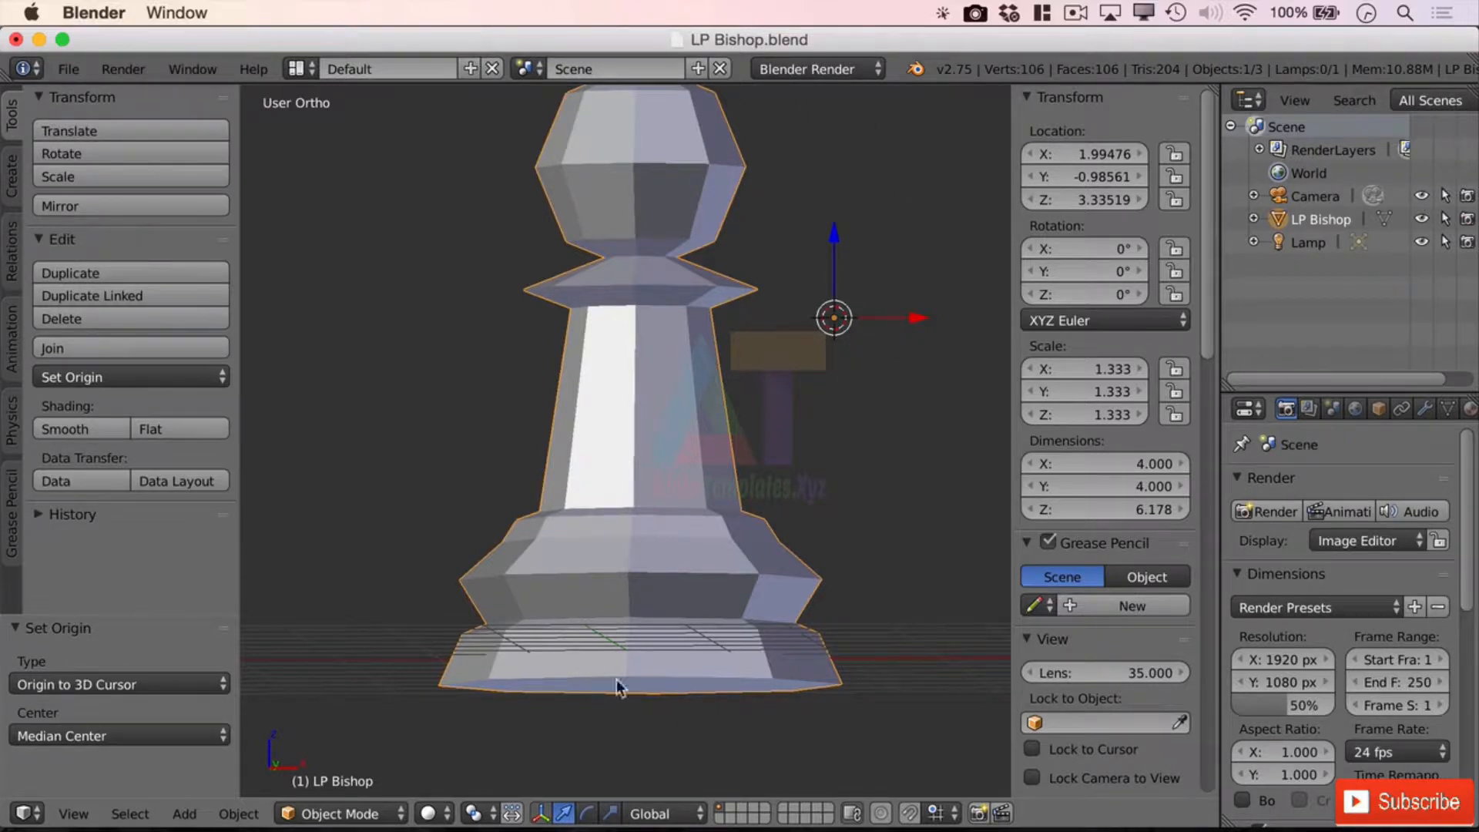
Return to Object Mode and place the 3D cursor on the bishop's body, then its collar
key(Tab)
key(Tab)
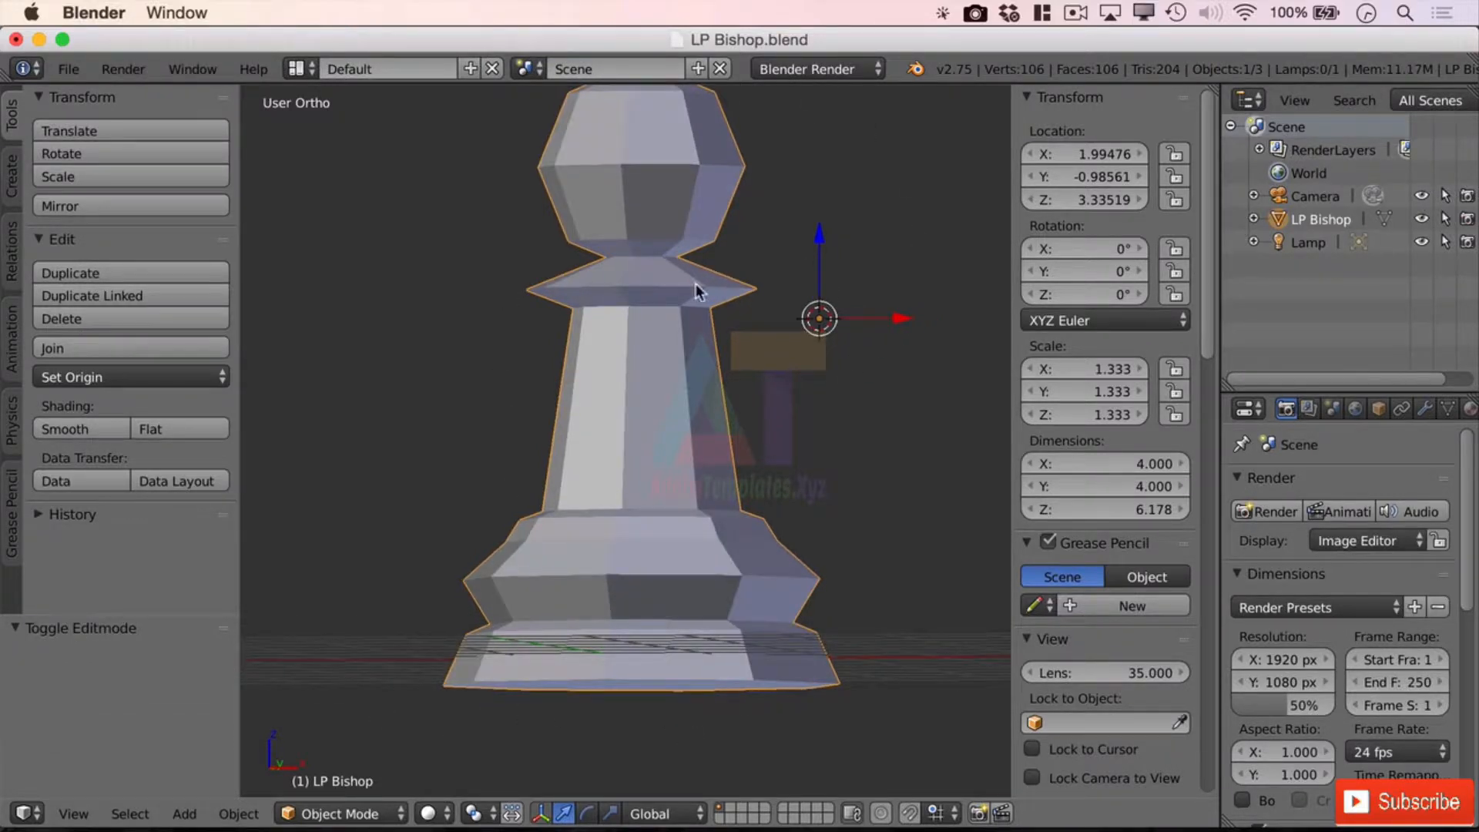
click(645, 391)
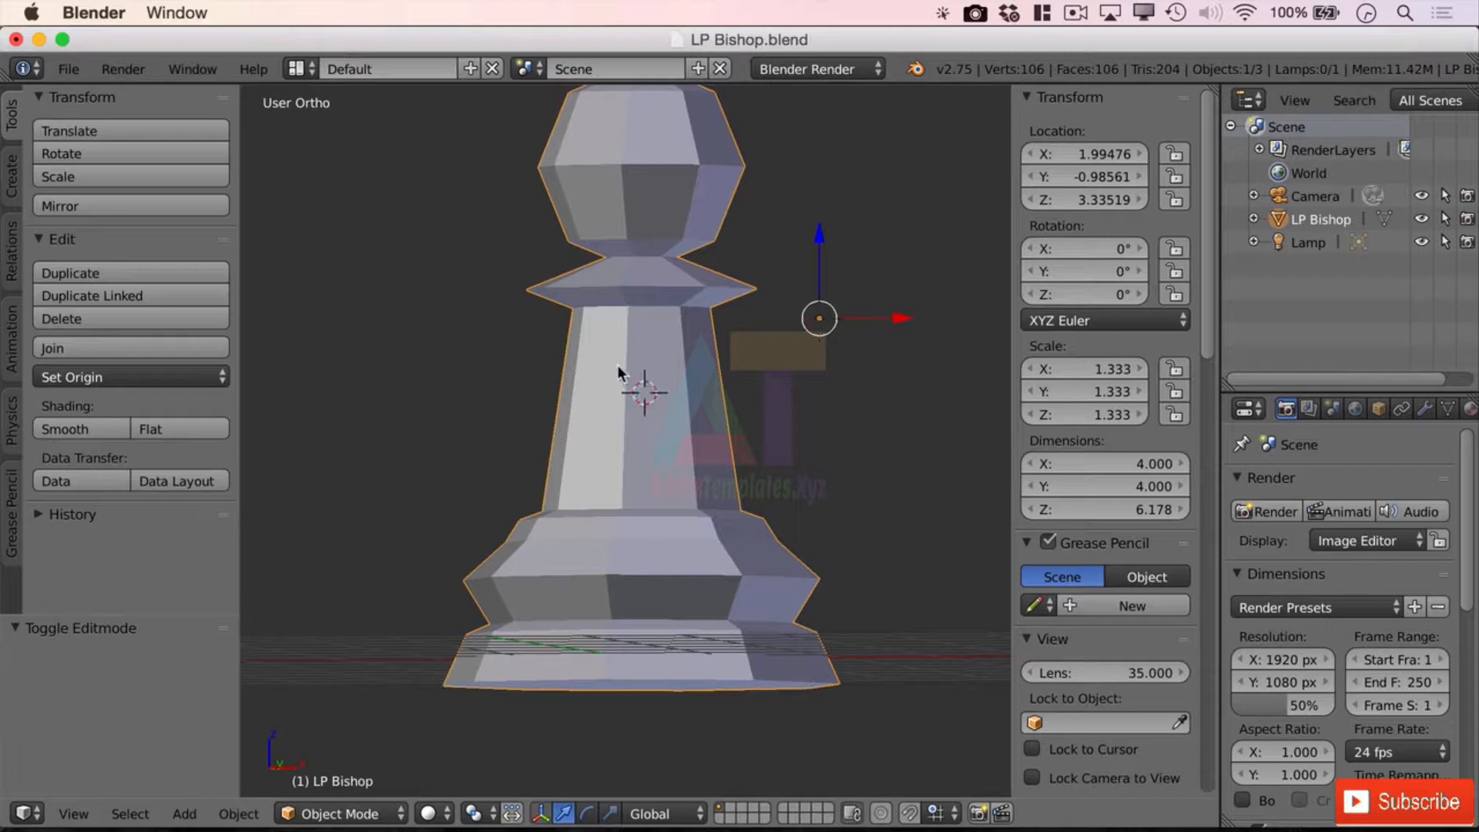
click(589, 416)
click(673, 475)
click(709, 409)
click(651, 275)
Orbit around and below the bishop to place the 3D cursor on its octagonal base
middle_drag(742, 284, 705, 220)
middle_drag(825, 165, 883, 155)
click(657, 567)
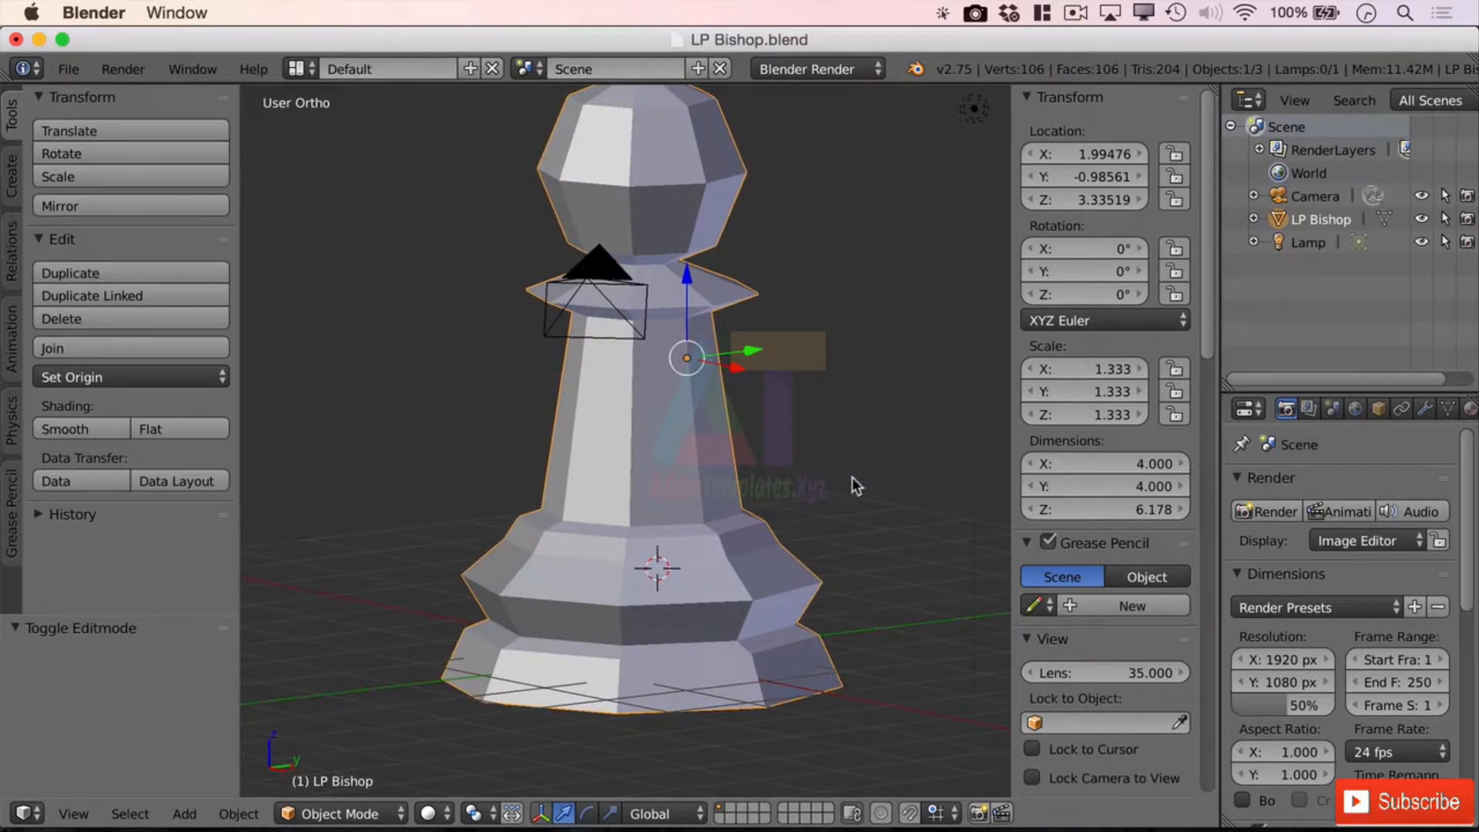
middle_drag(850, 483, 643, 590)
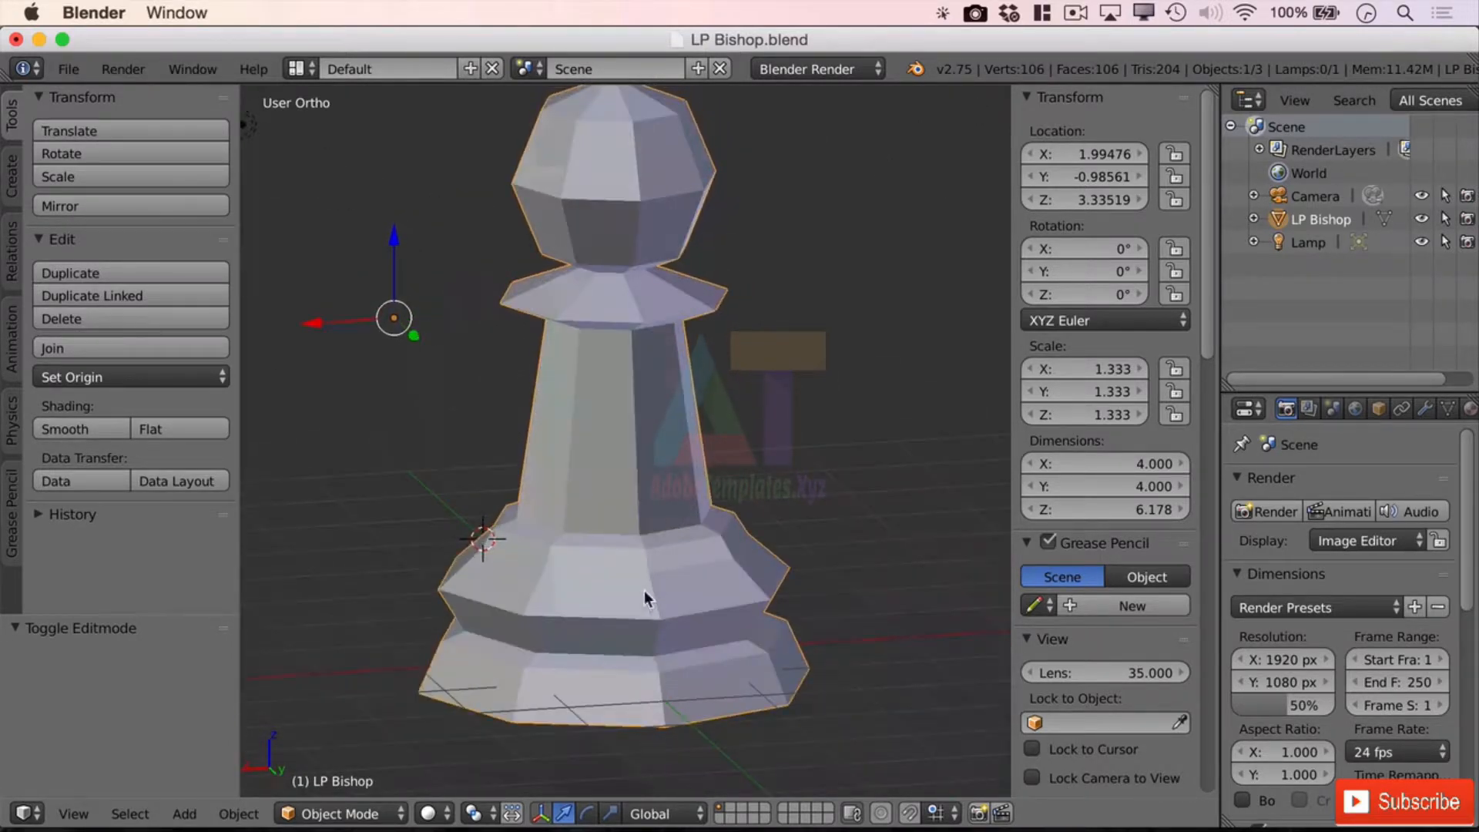
click(597, 612)
middle_drag(477, 686, 649, 505)
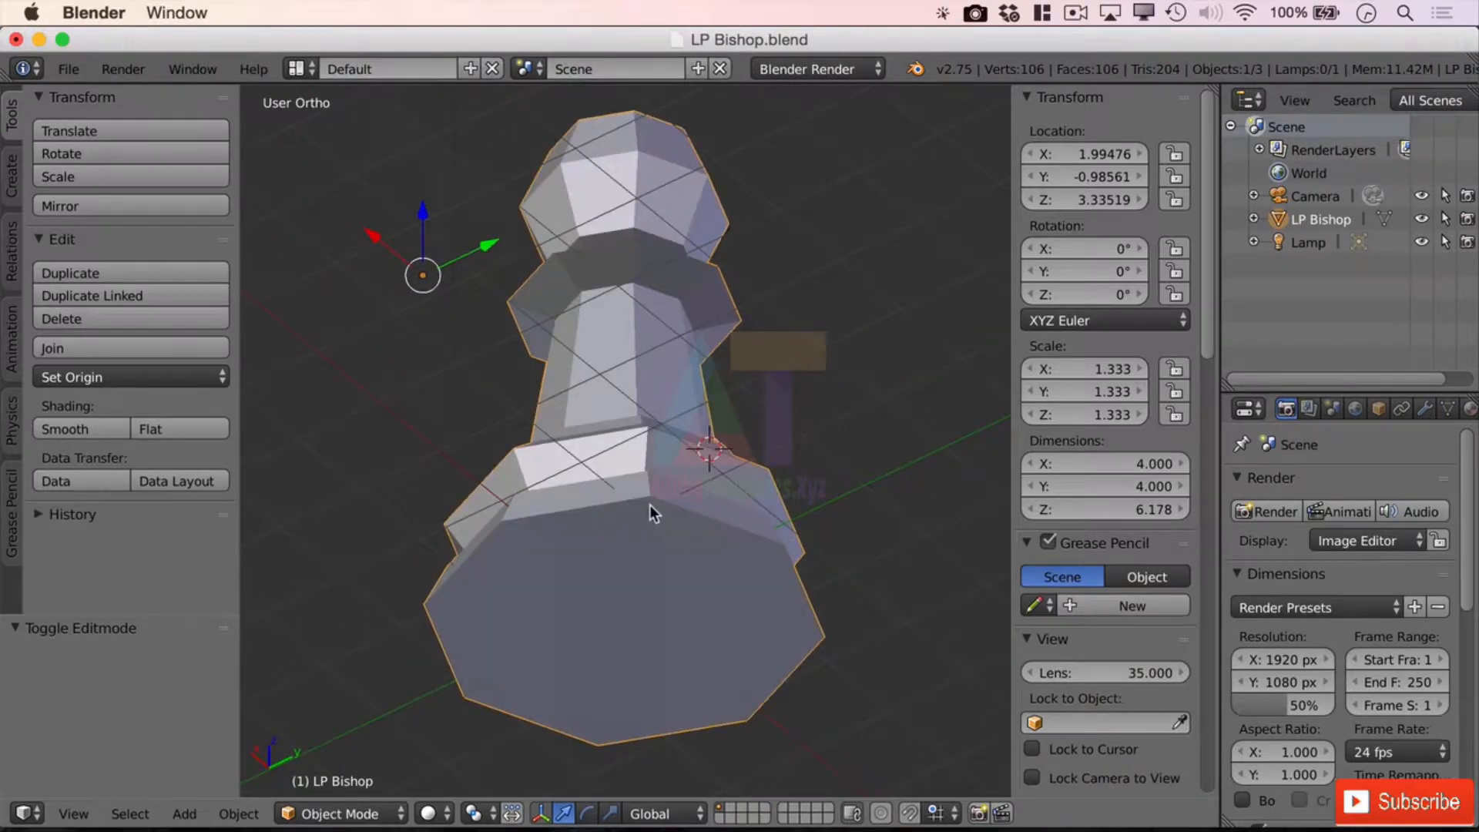
click(621, 610)
mouse_move(904, 488)
middle_down()
mouse_move(855, 473)
mouse_move(746, 505)
mouse_move(913, 482)
middle_up()
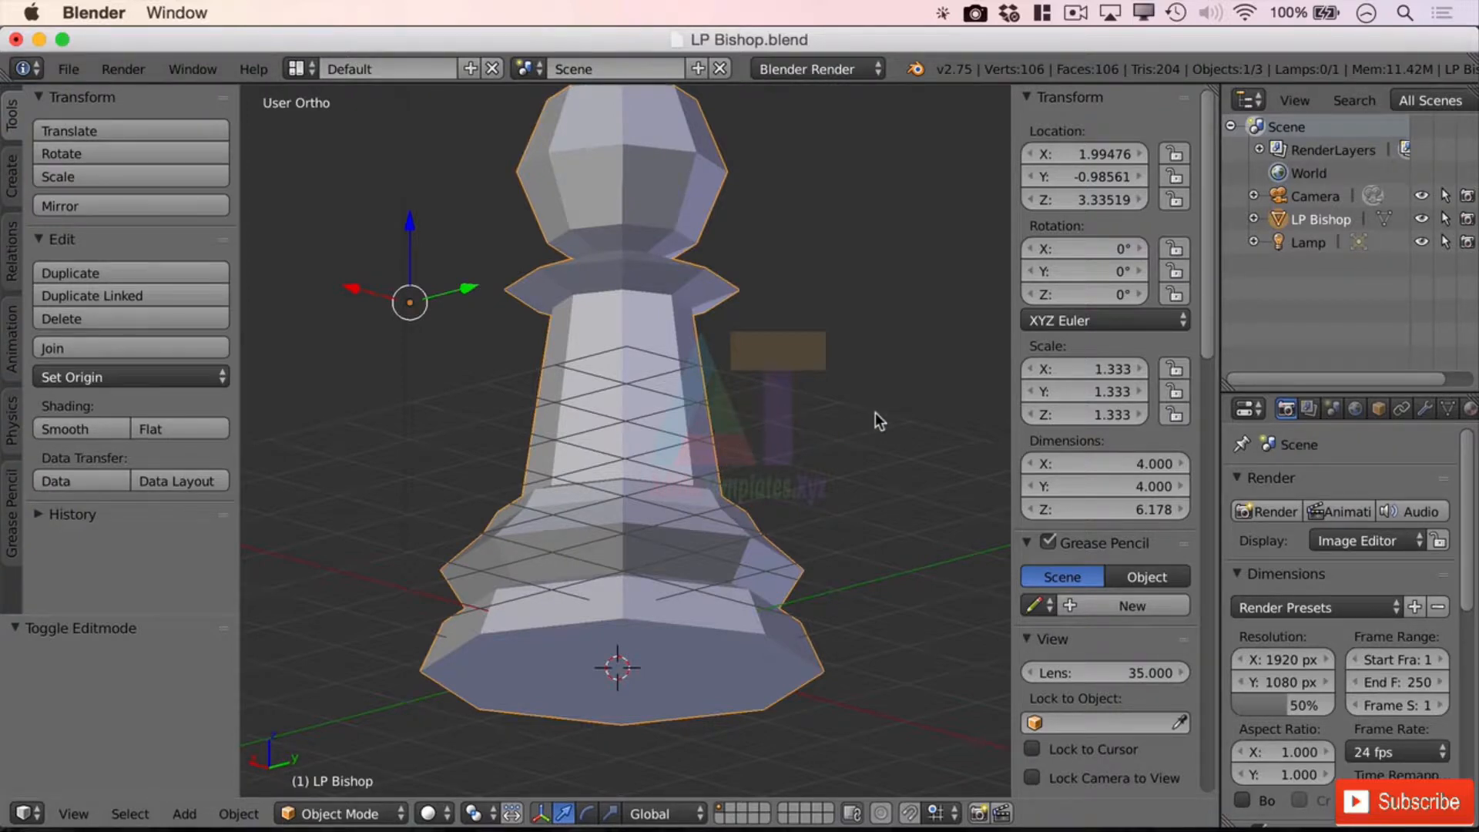
Enter Edit Mode with vertex select and select the top vertex of the neck
key(Tab)
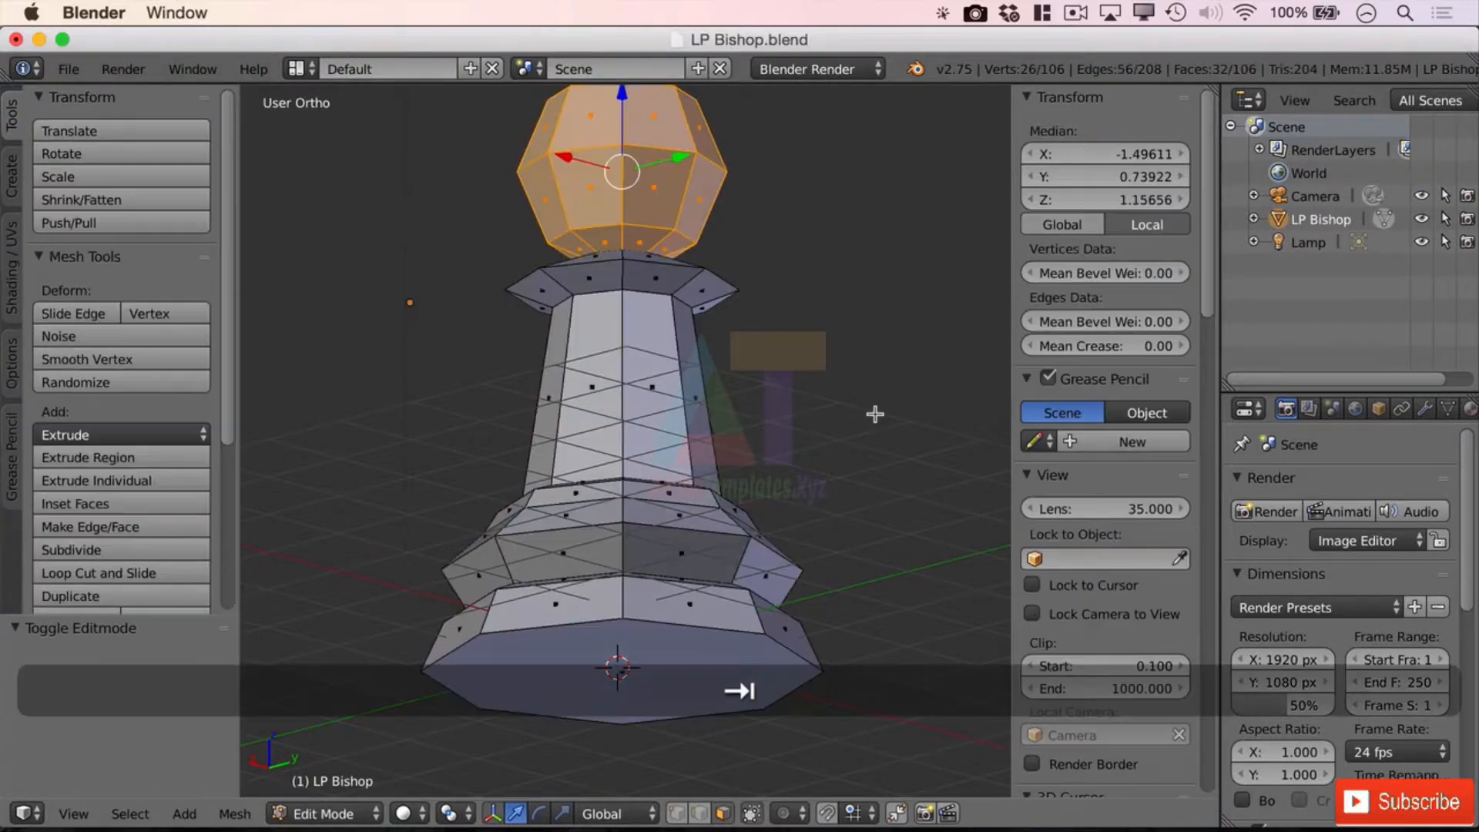
click(676, 813)
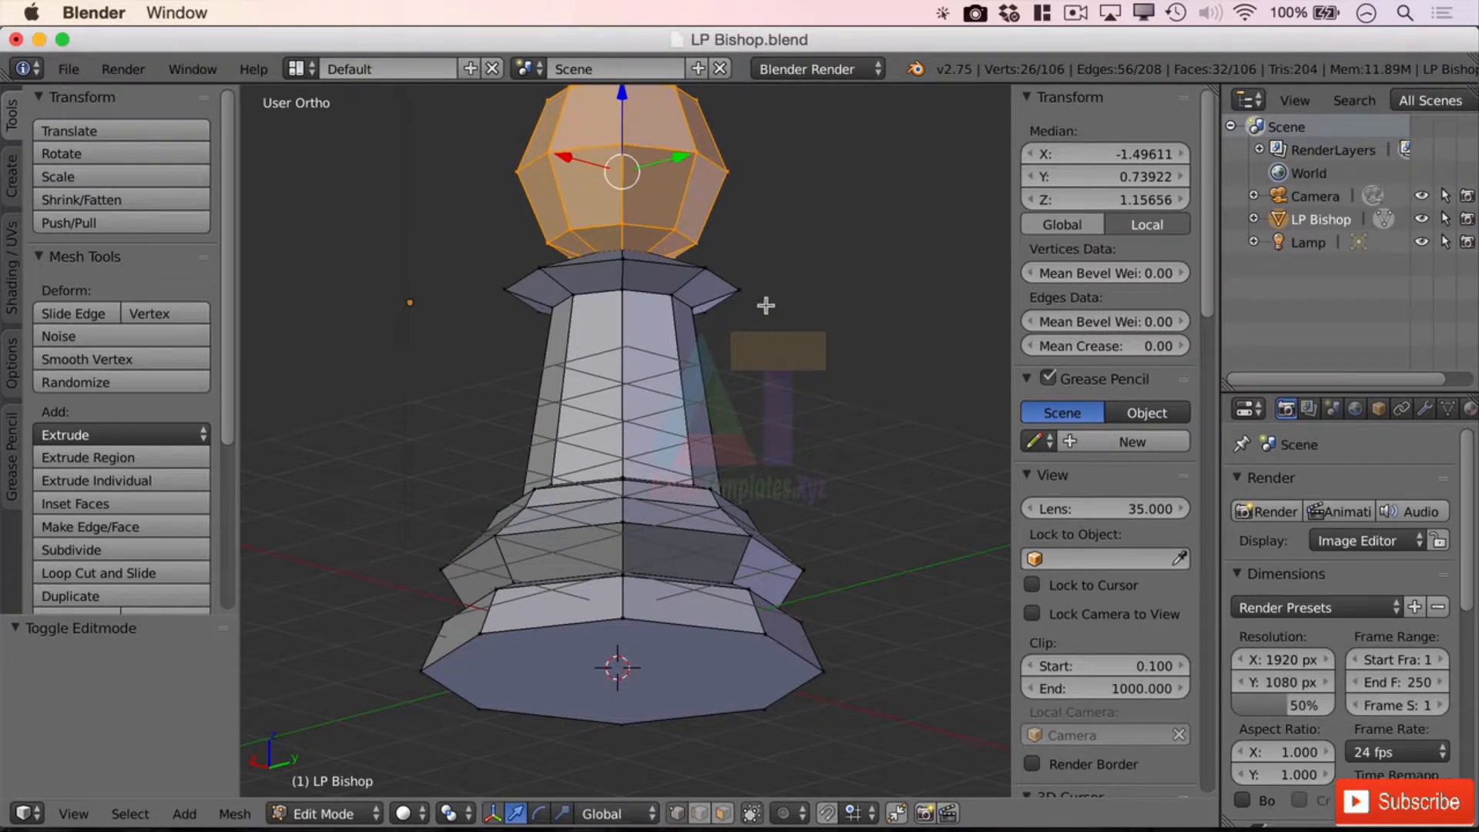
click(621, 290)
right_click(622, 289)
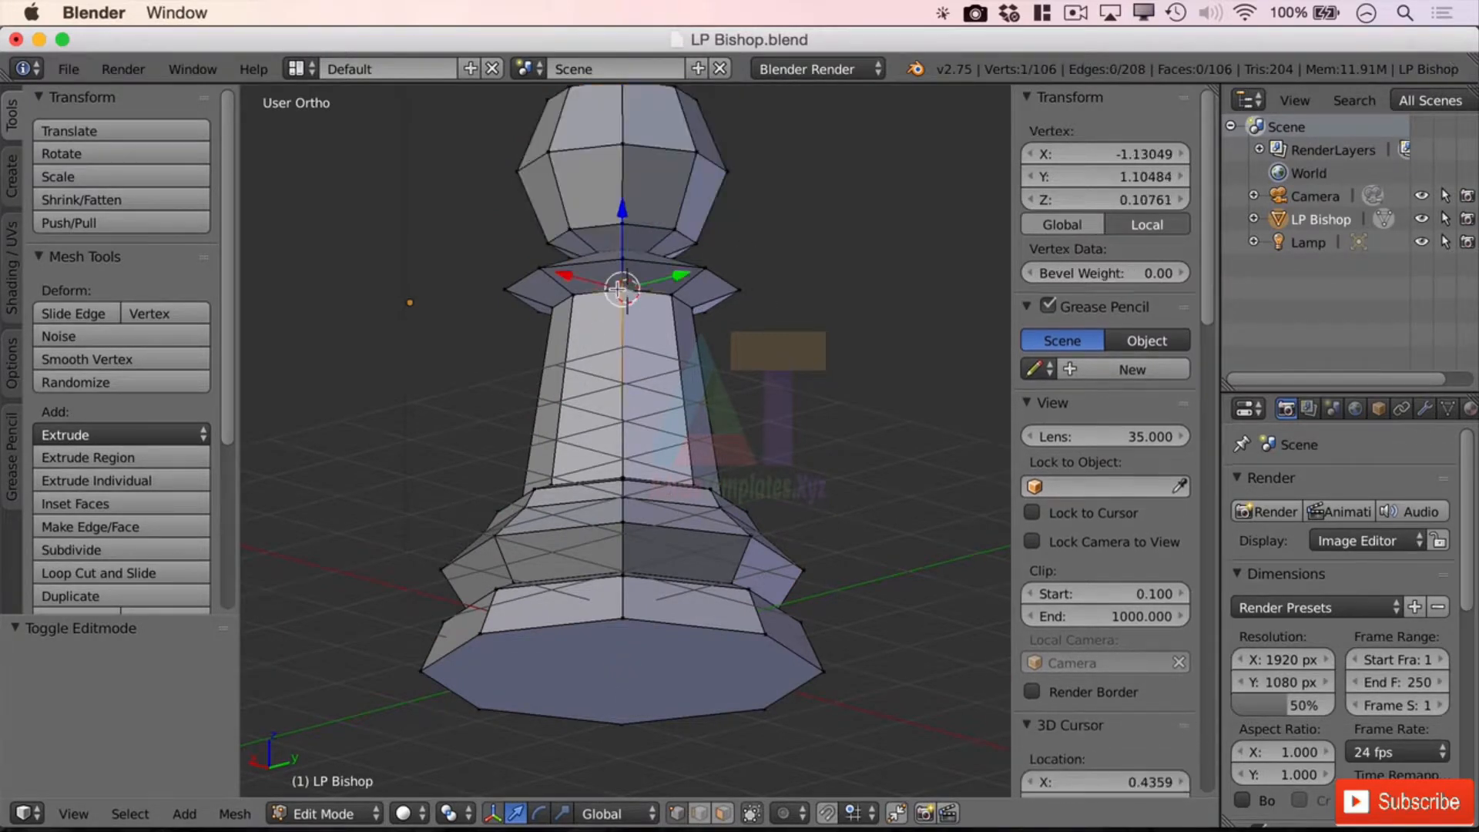
Snap the 3D cursor onto the selected neck vertex with Cursor to Selected
click(801, 272)
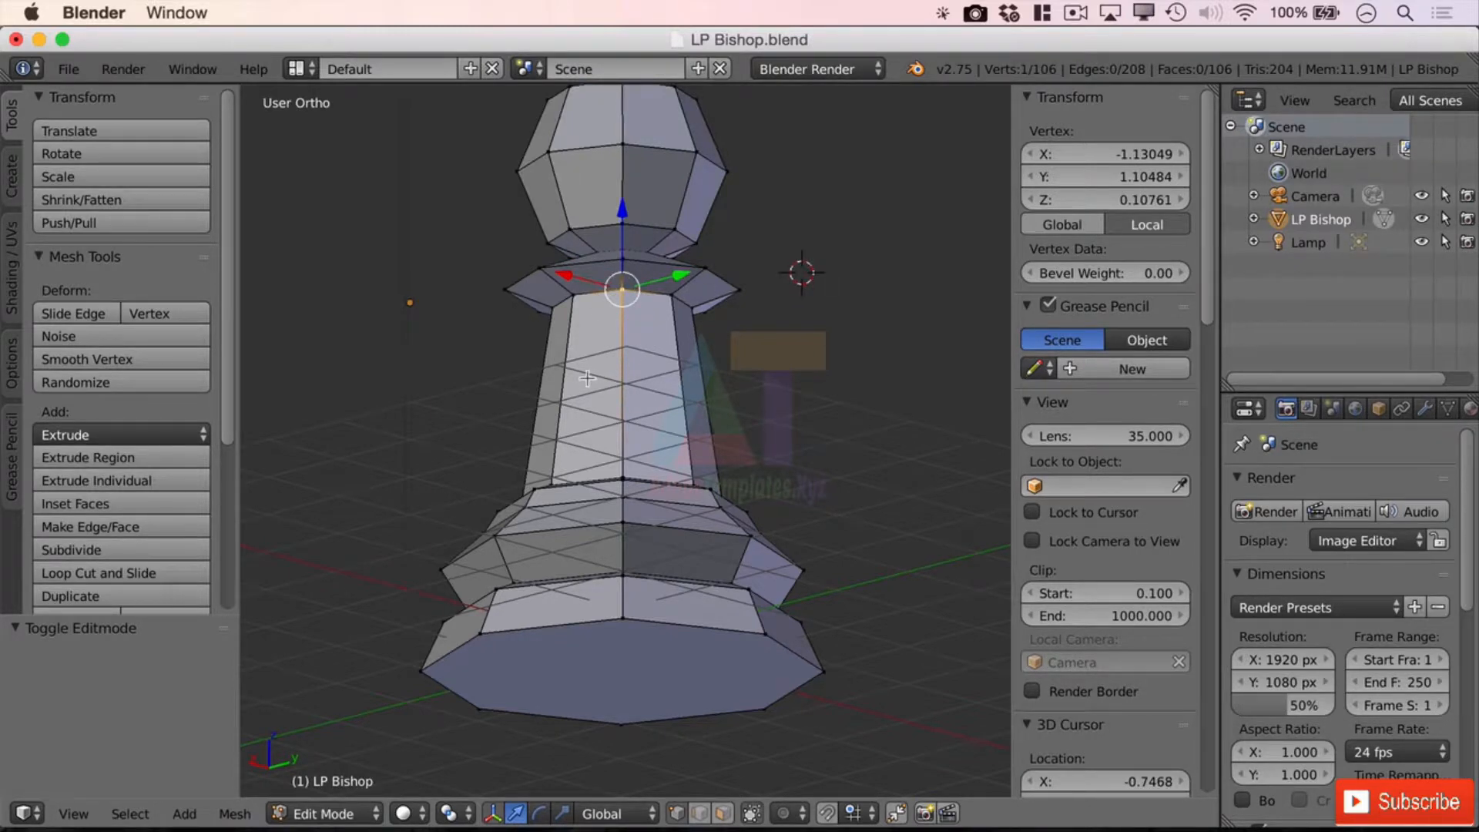
key(shift)
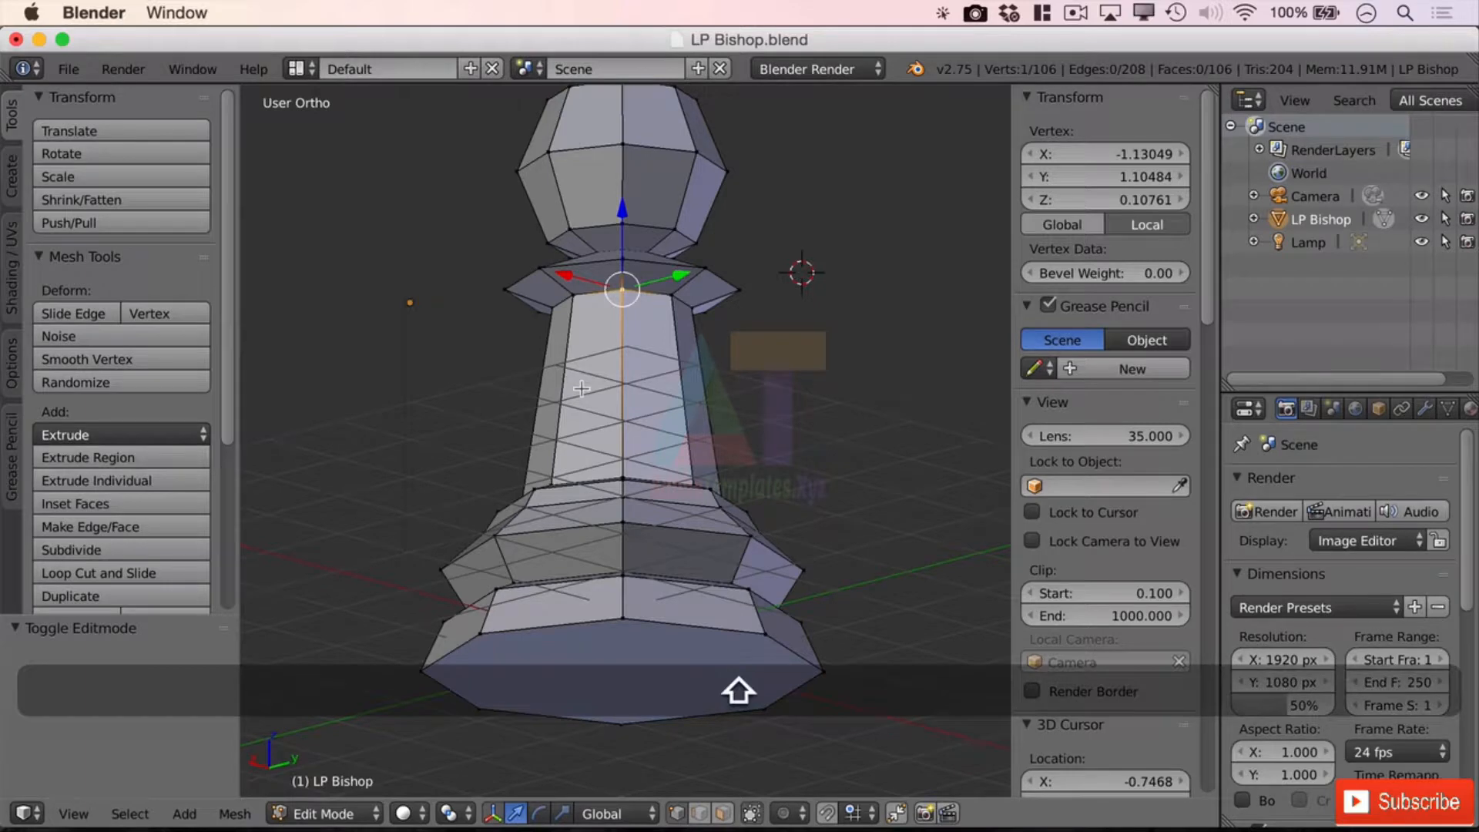
key(shift+s)
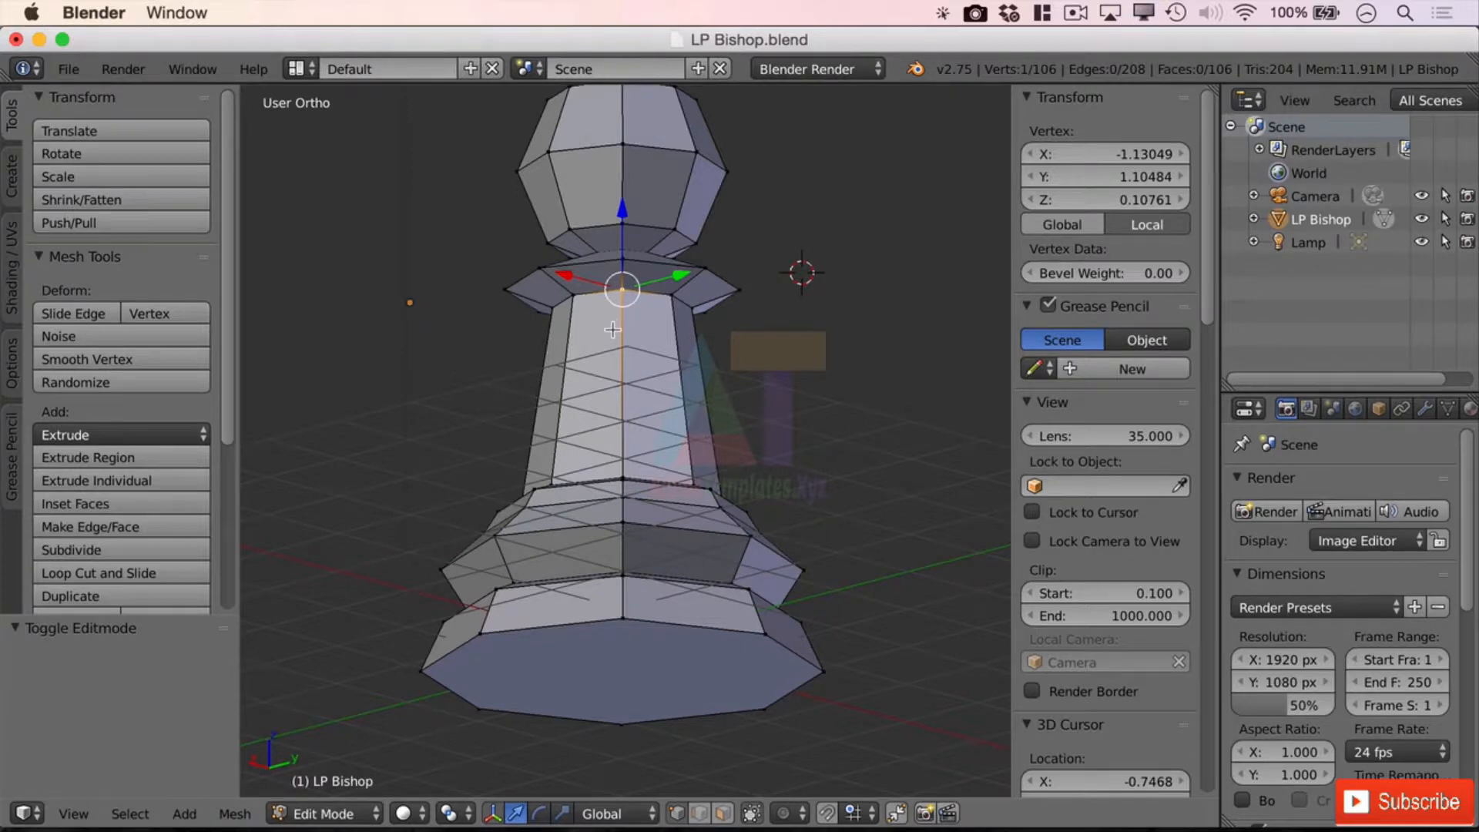
key(shift+s)
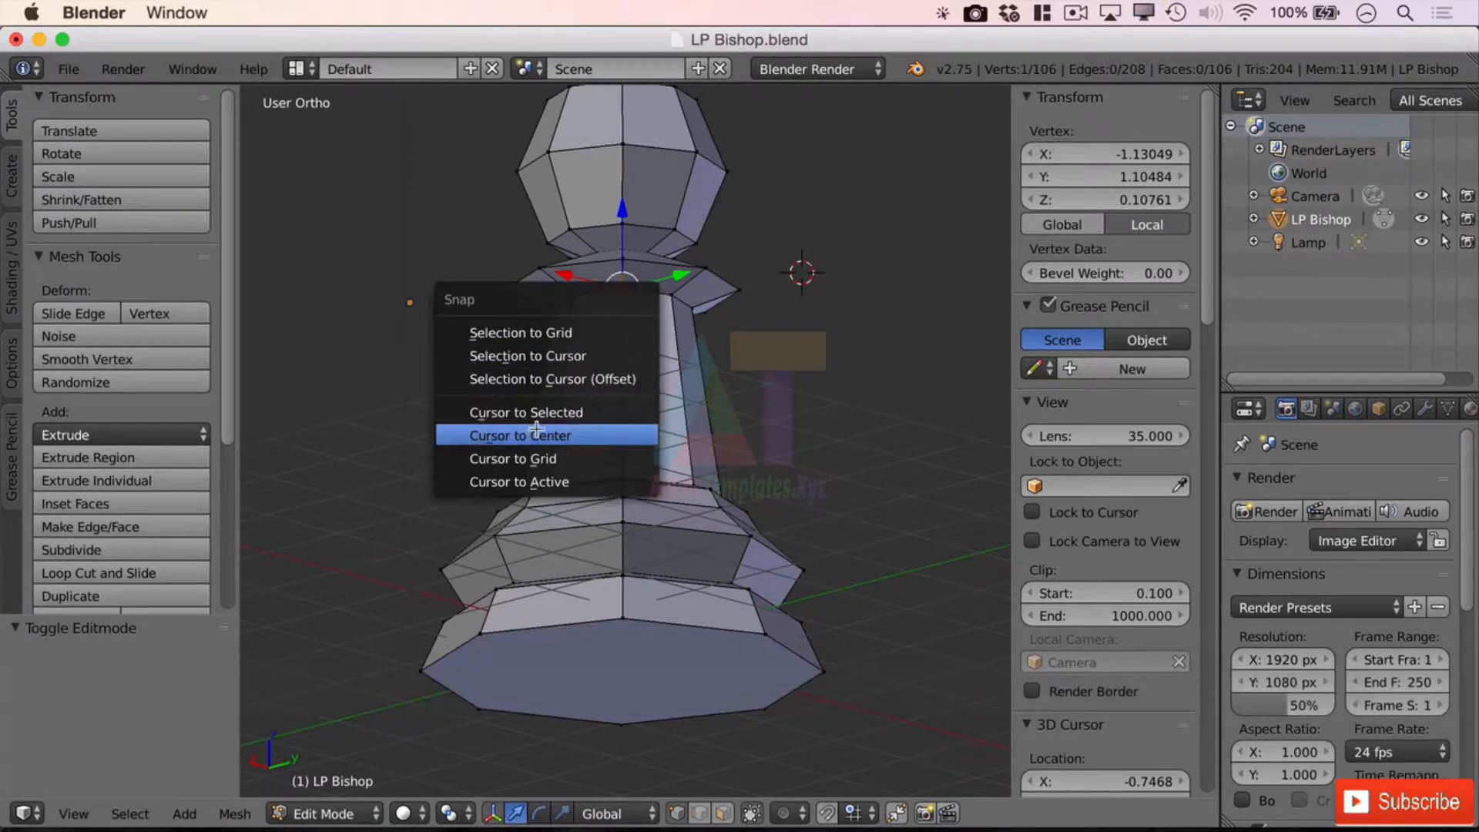
click(586, 414)
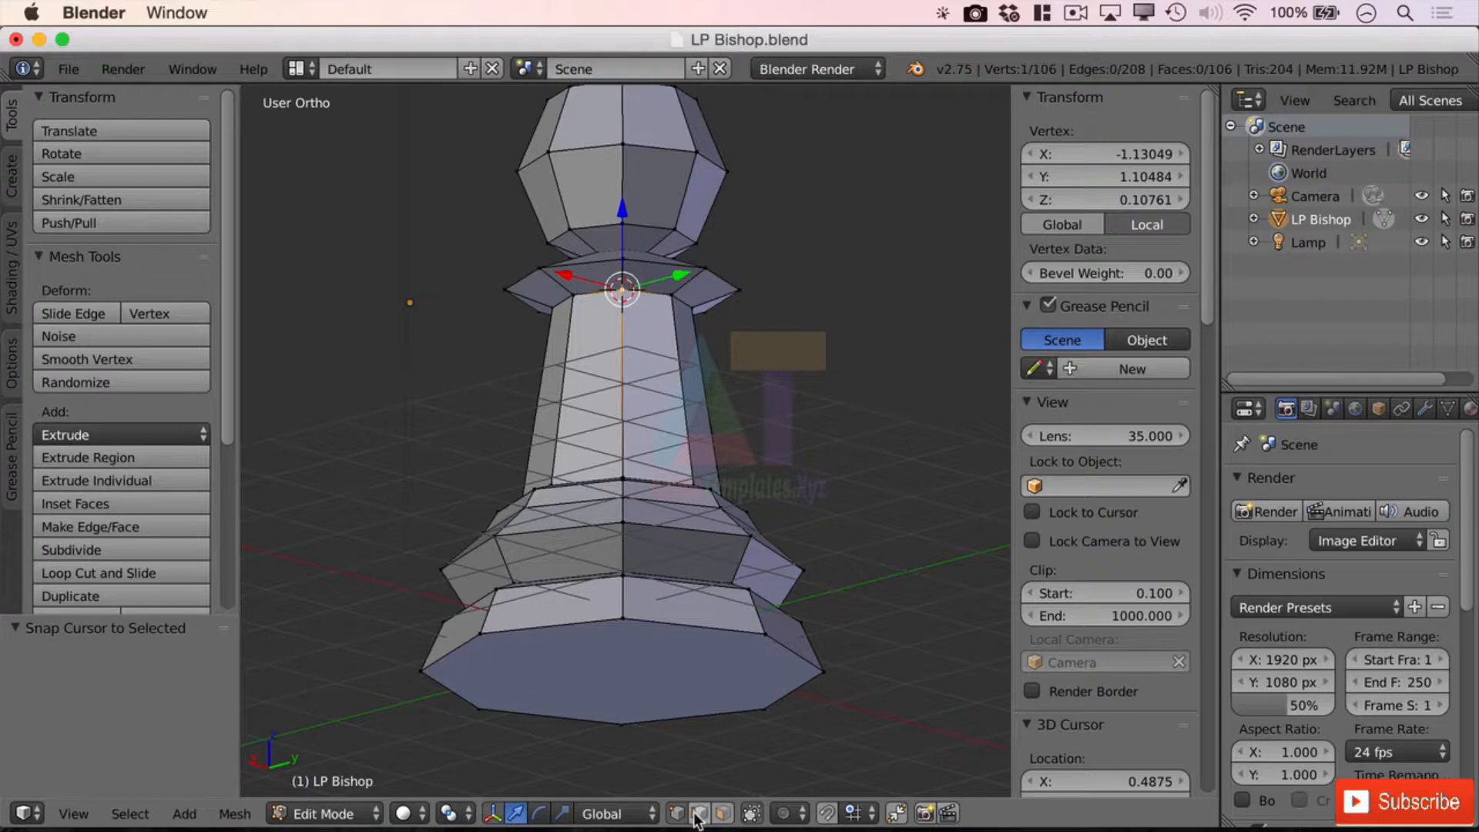
Select a vertical body edge and snap the 3D cursor to its midpoint
key(a)
right_click(621, 376)
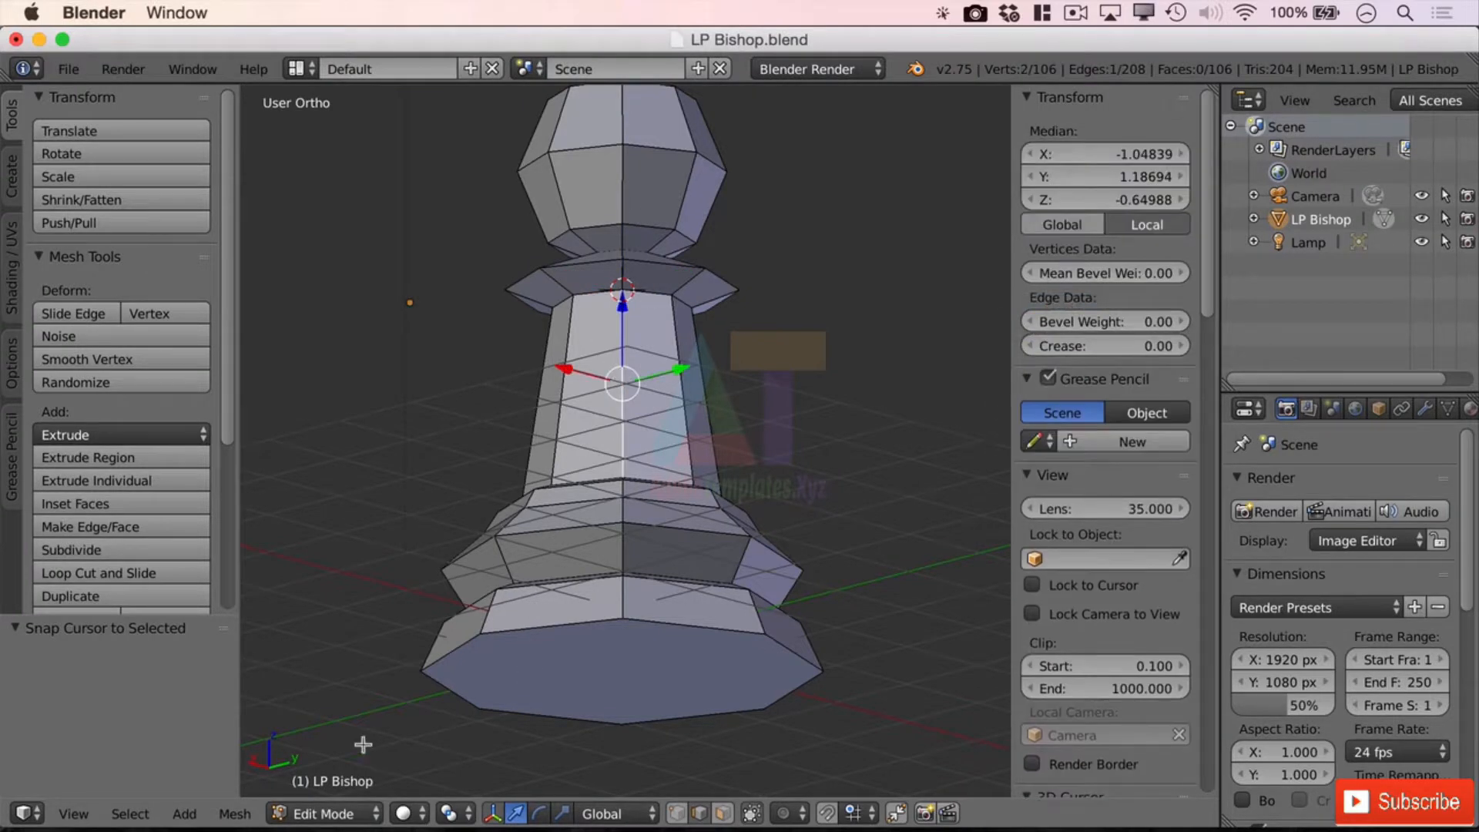
key(shift+s)
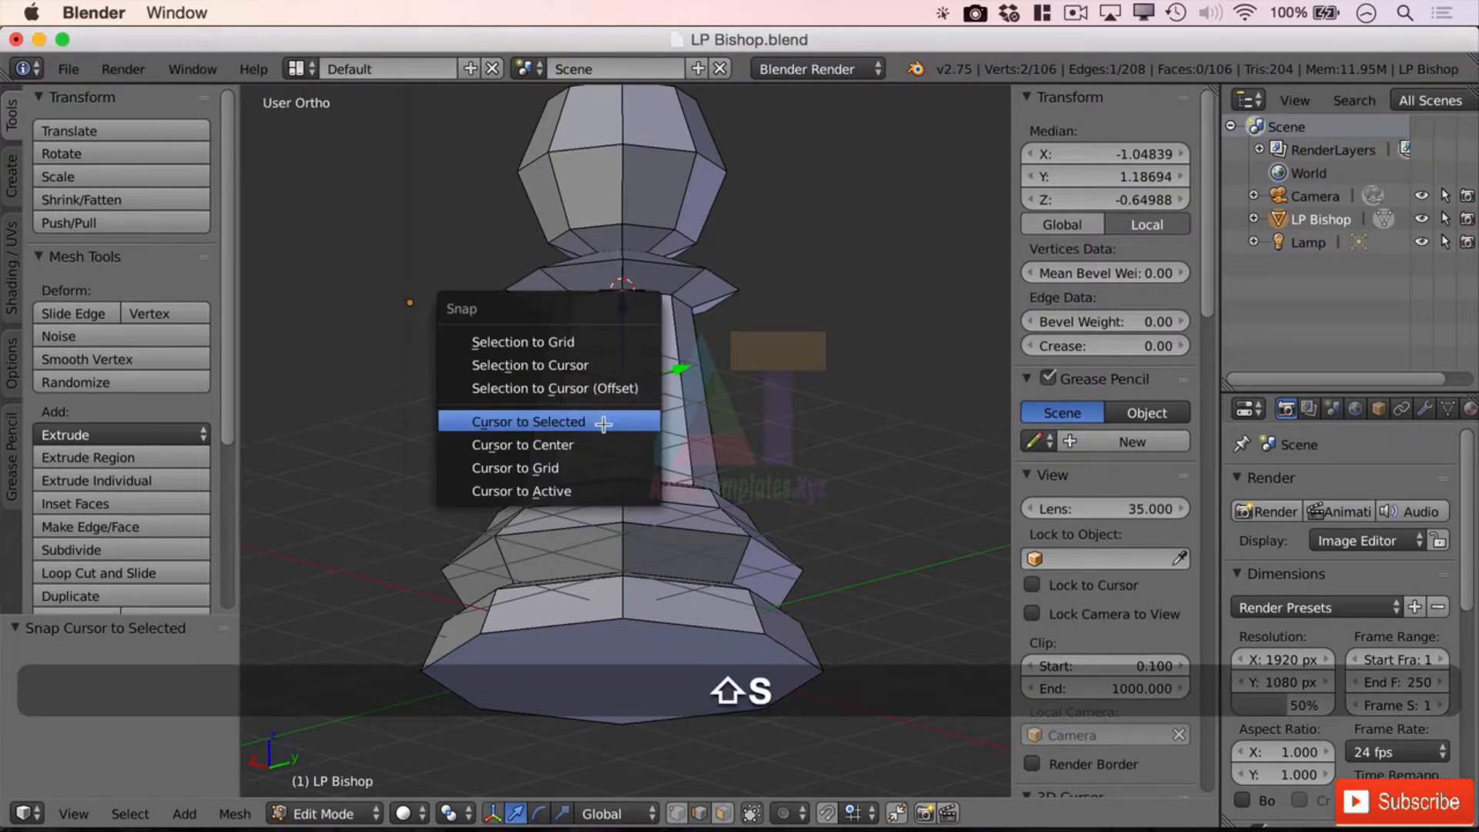
click(539, 421)
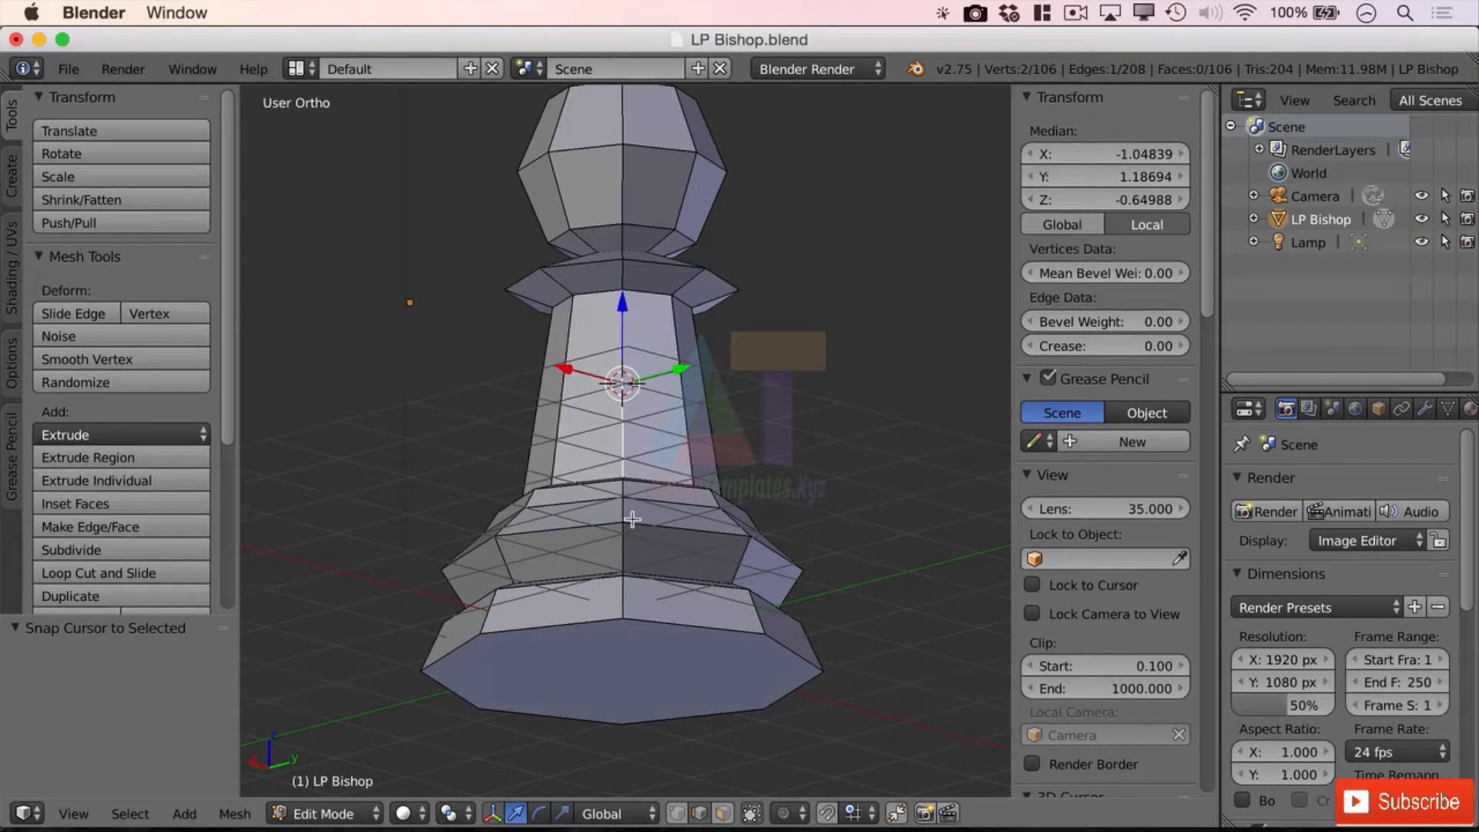
In face select, pick the adjacent face and snap the 3D cursor to its centre
click(722, 813)
click(682, 410)
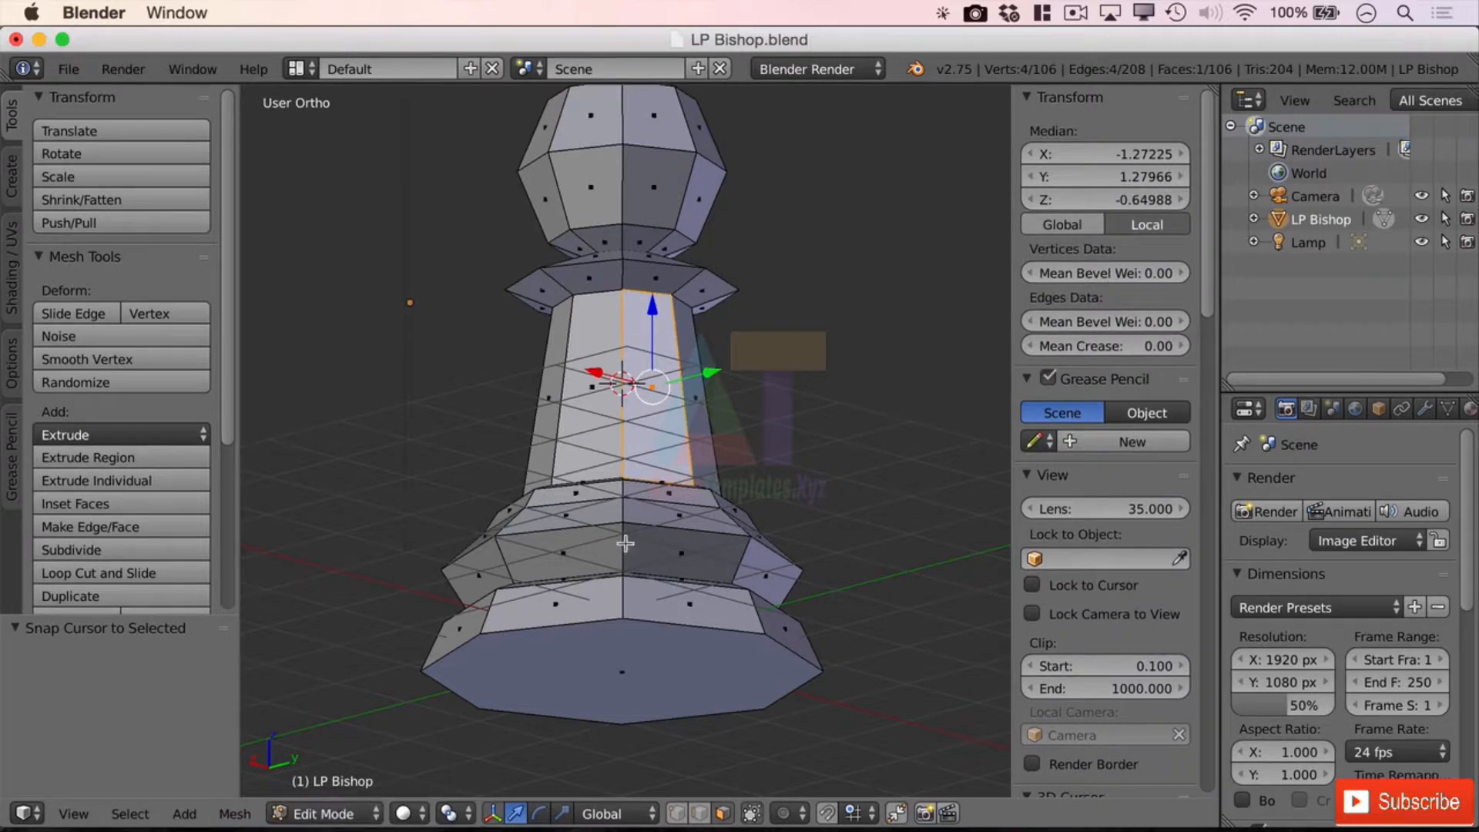
key(shift+s)
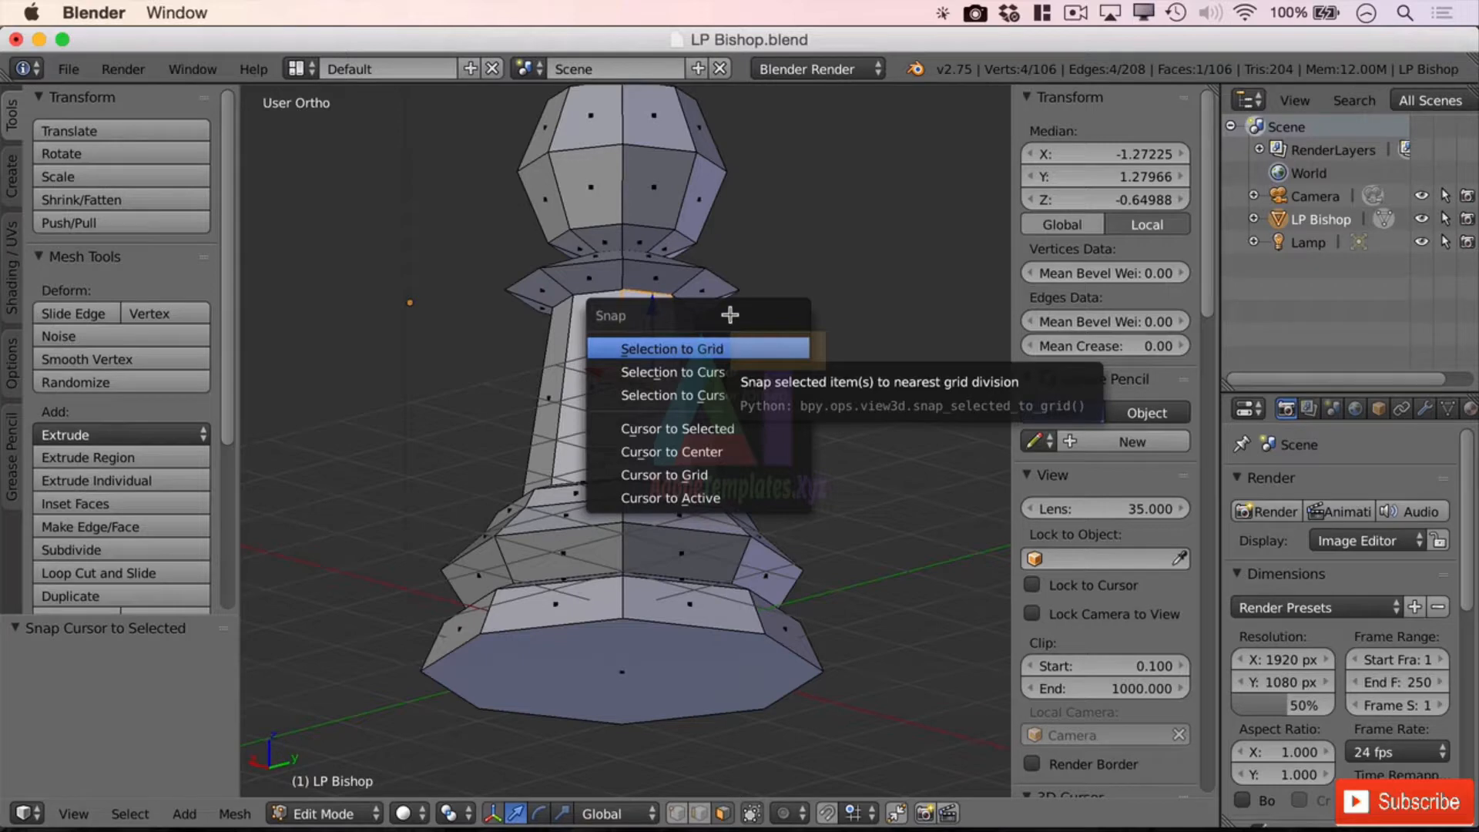
click(700, 437)
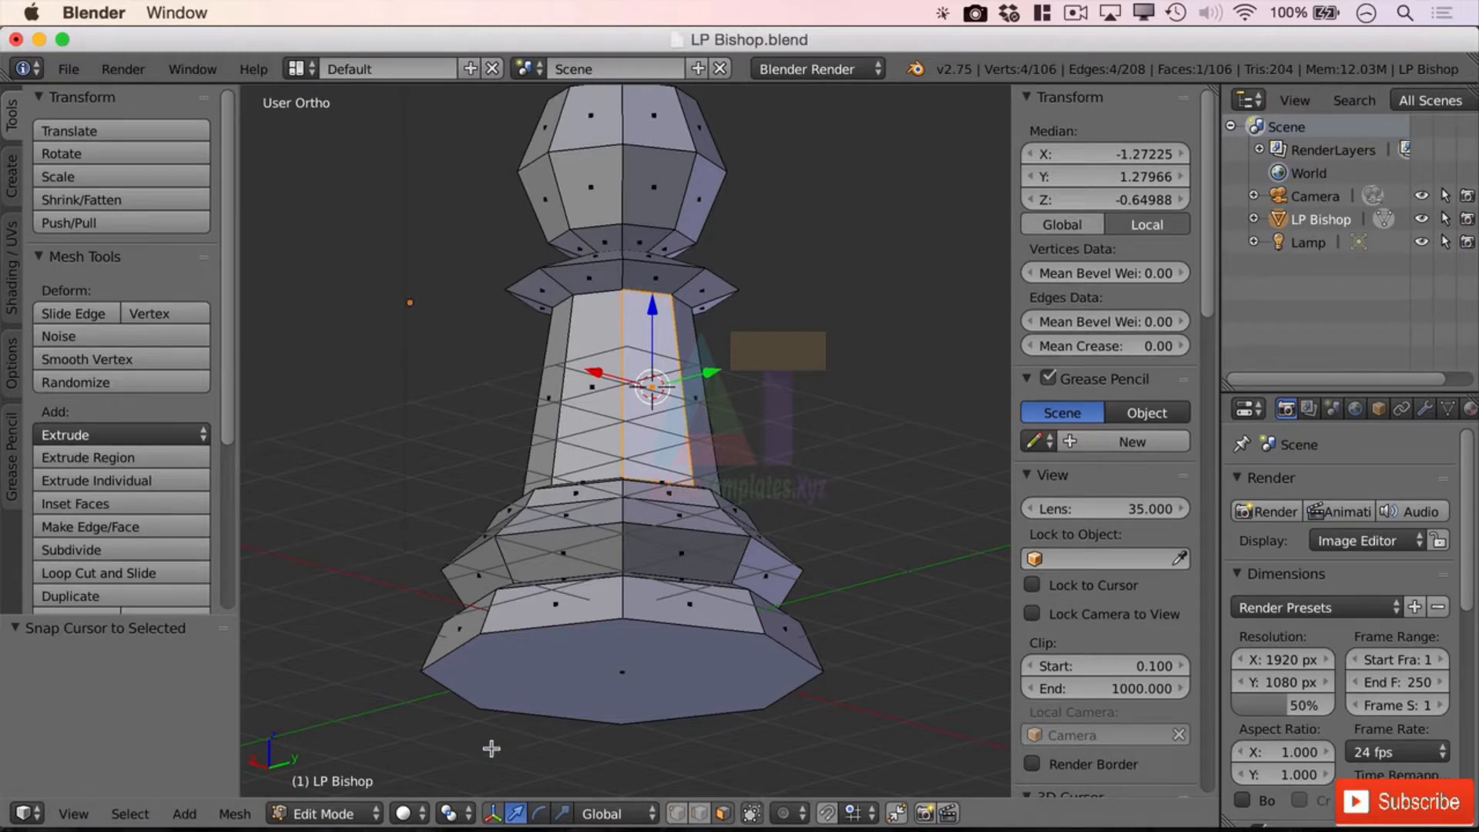
Snap the 3D cursor from the face centre to Cursor to Center, reading 0, 0, 0
middle_drag(812, 522, 836, 562)
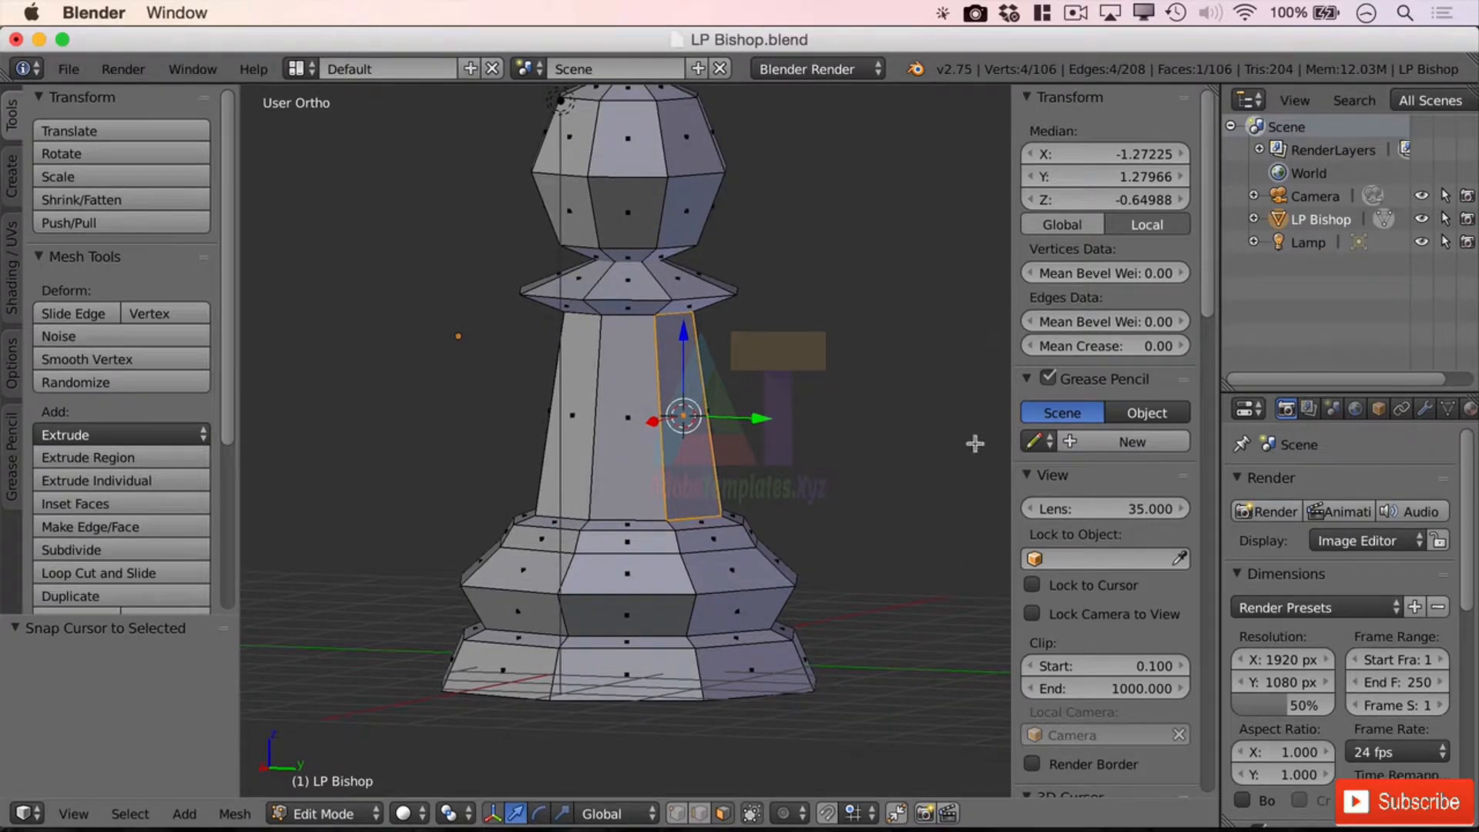
drag(1207, 233, 1203, 304)
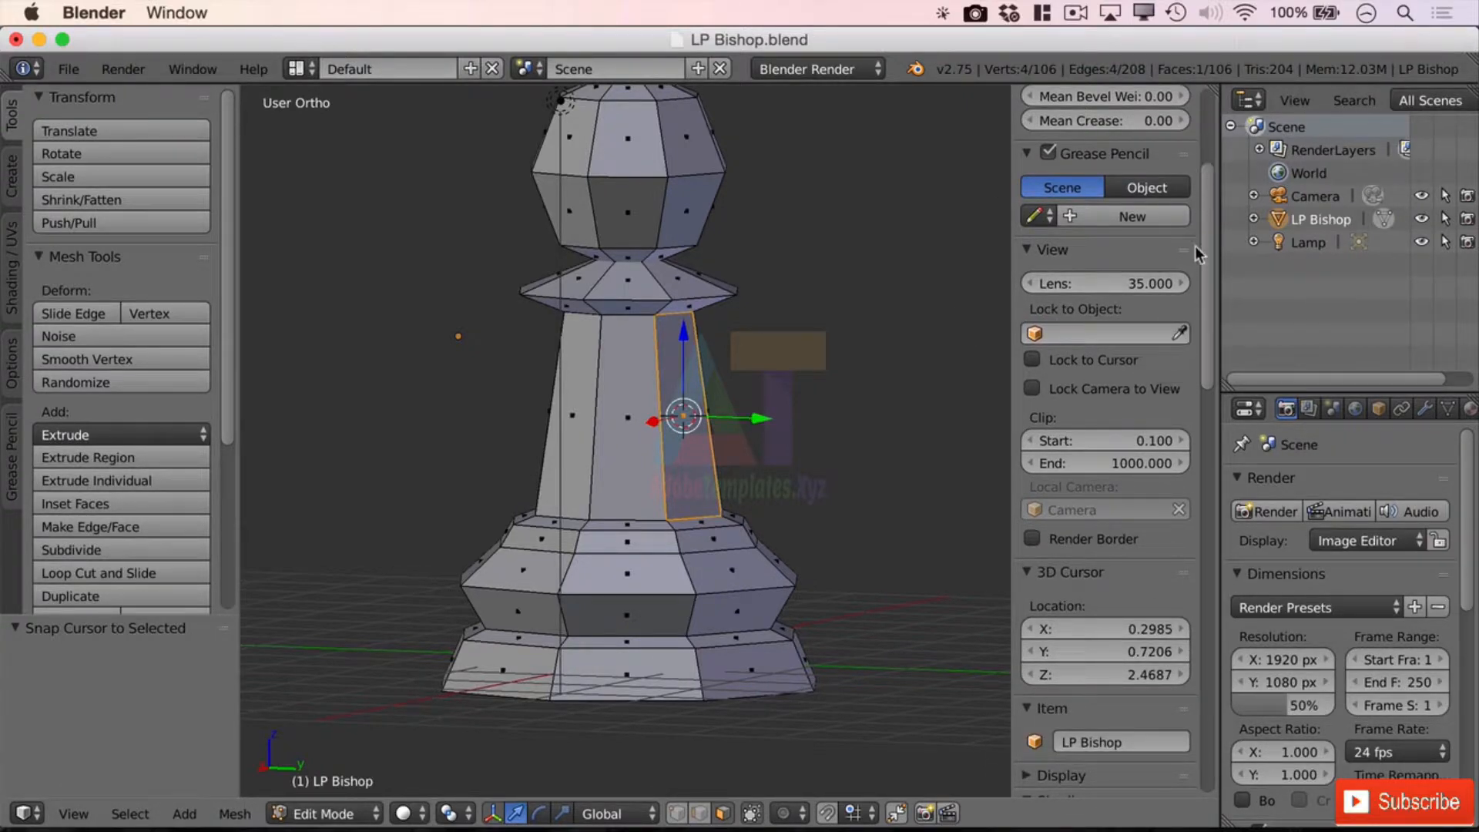
drag(1194, 247, 1183, 358)
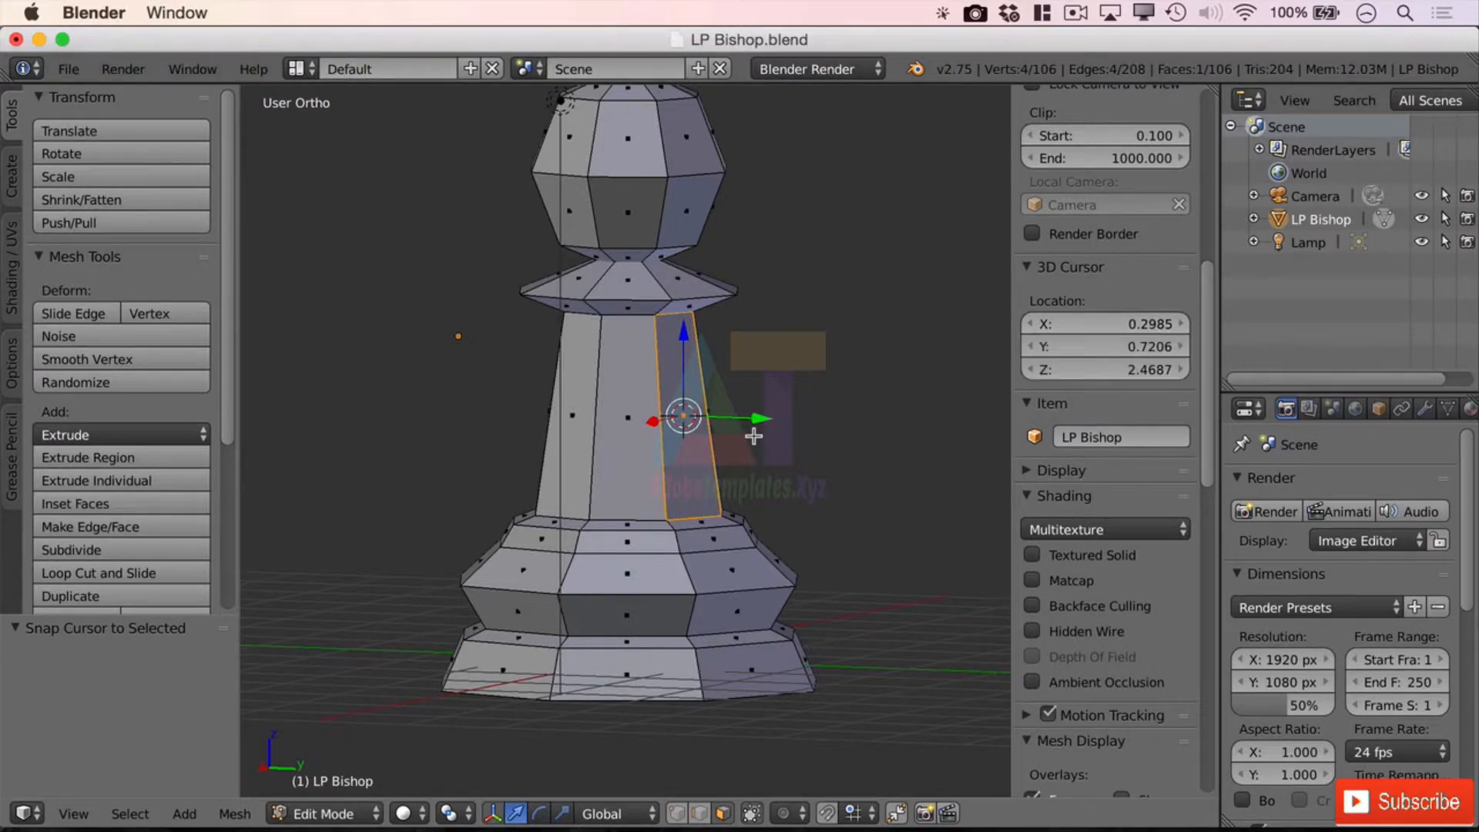
key(shift+s)
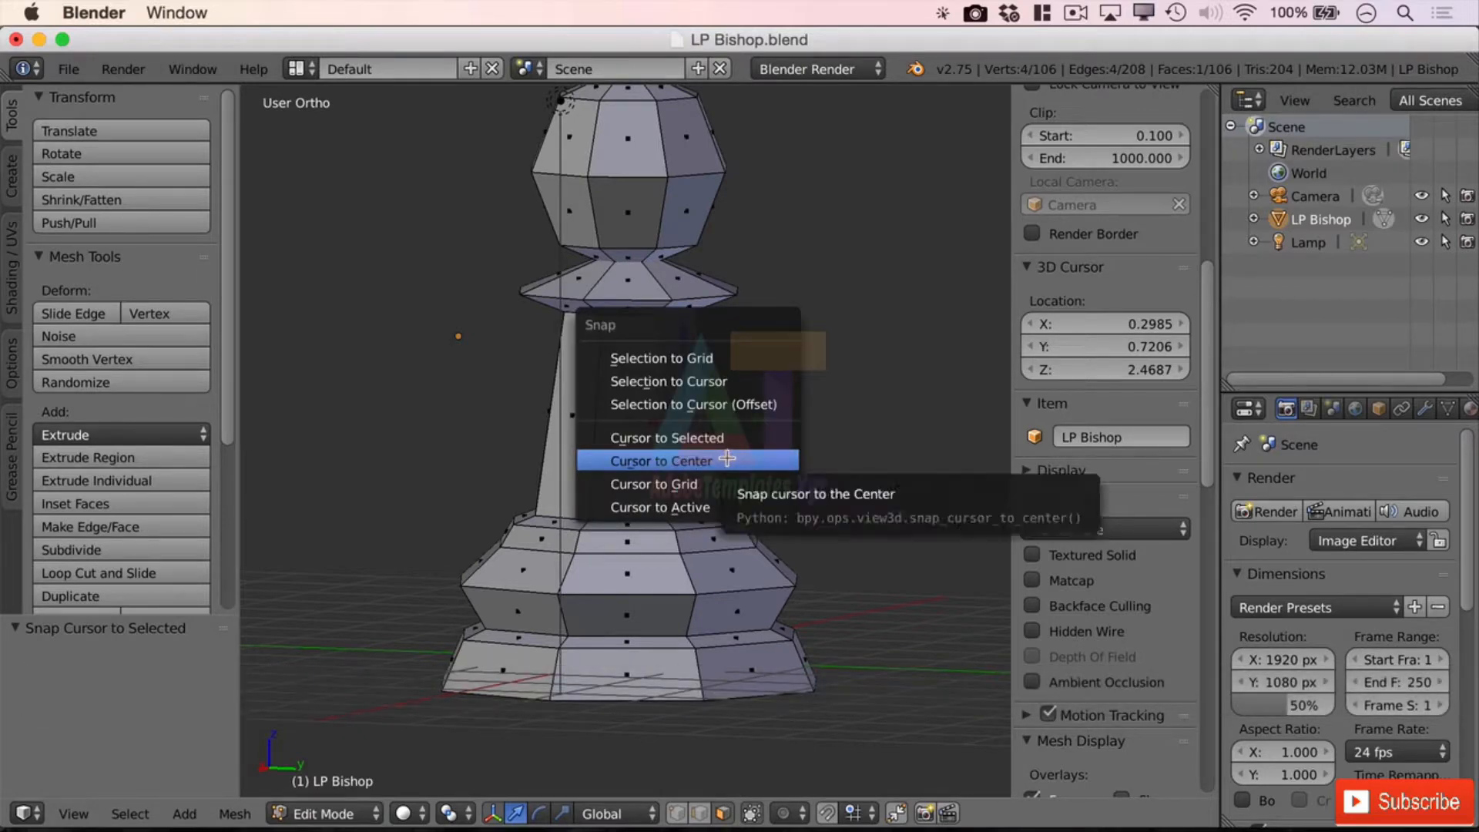
click(726, 458)
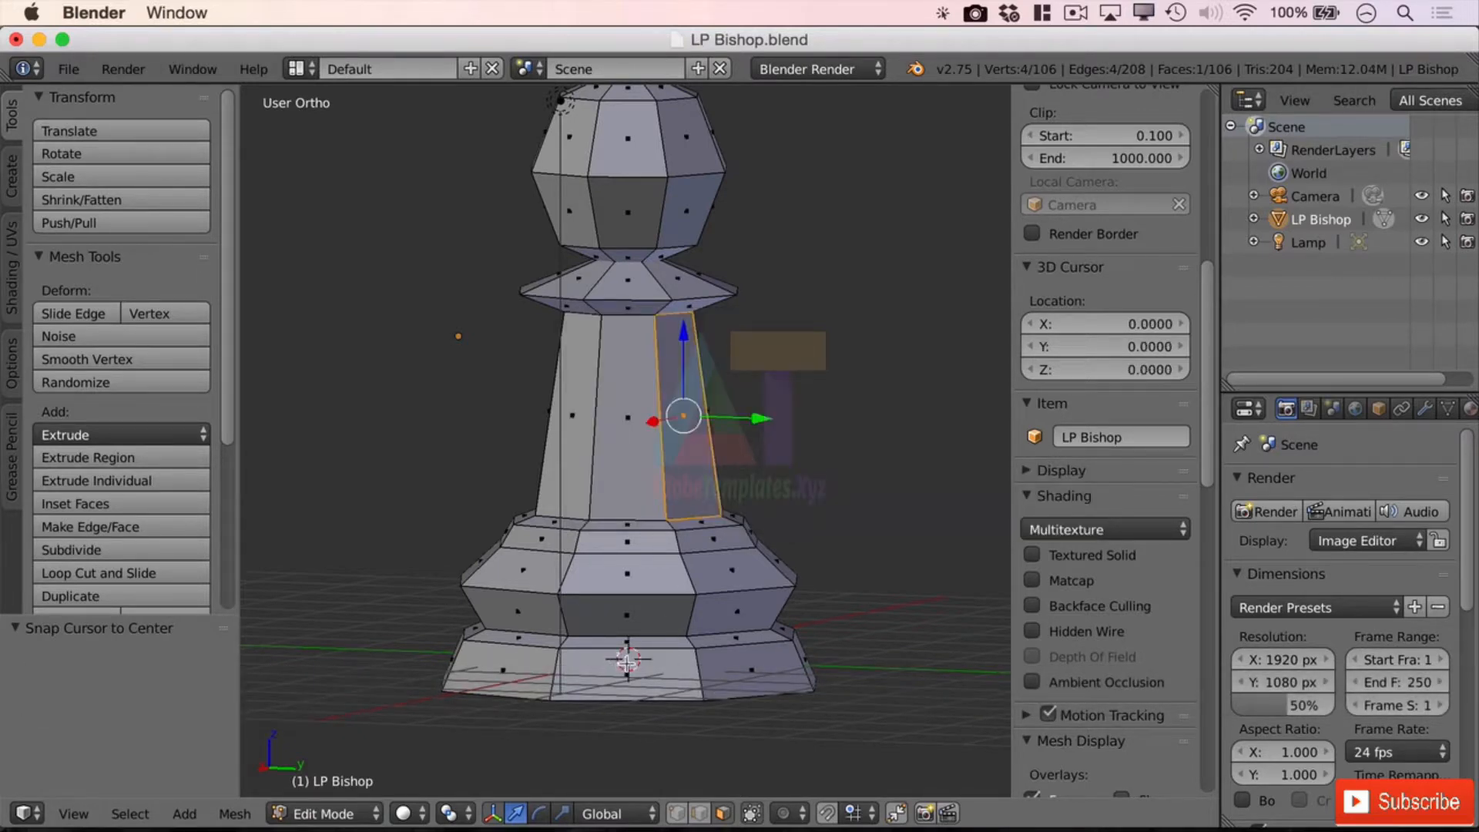